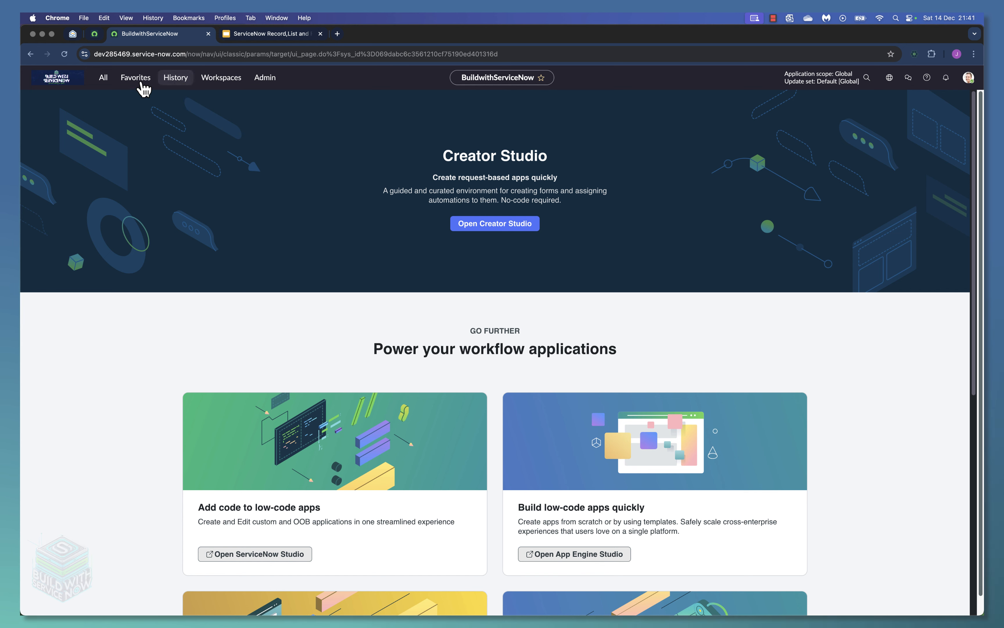
- Open the incident table's list view in the current tab with the navigator command incident.list
{"action": "left_click", "coordinate": [104, 81]}
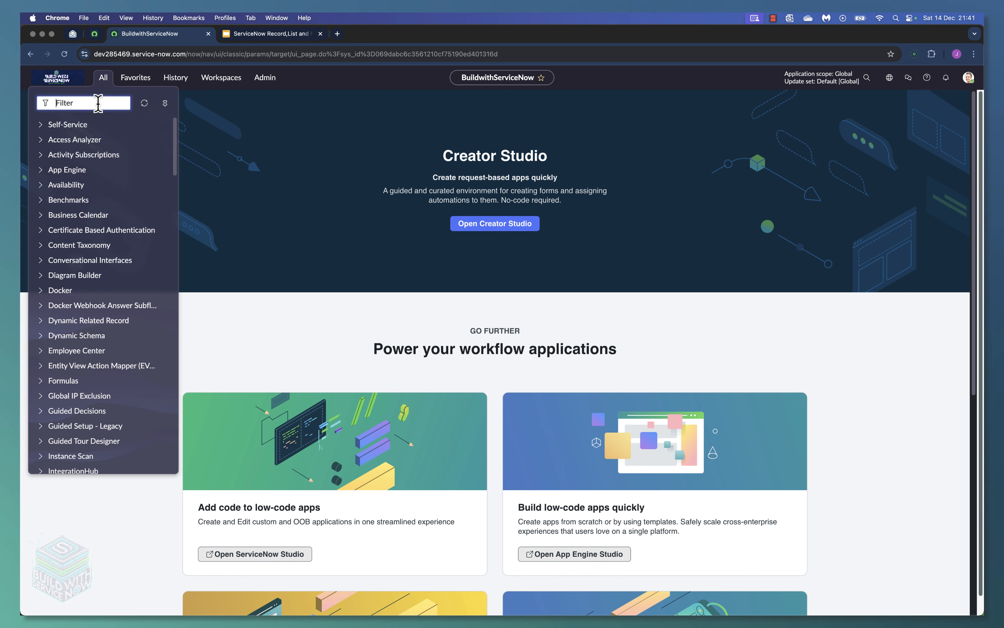
{"action": "type", "text": "incident"}
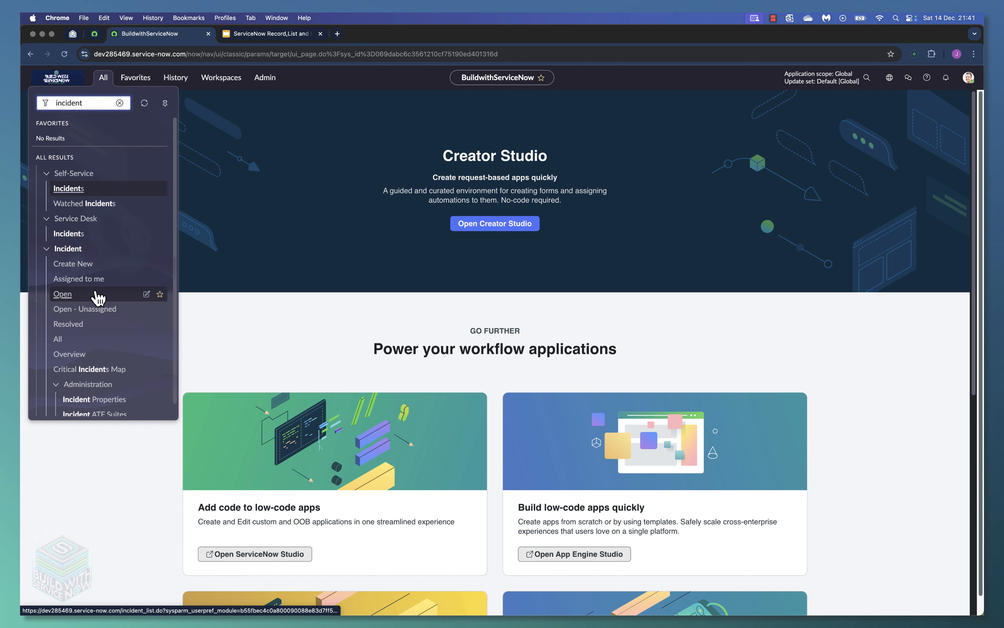
{"action": "scroll", "coordinate": [98, 296], "scroll_direction": "down", "scroll_amount": 1}
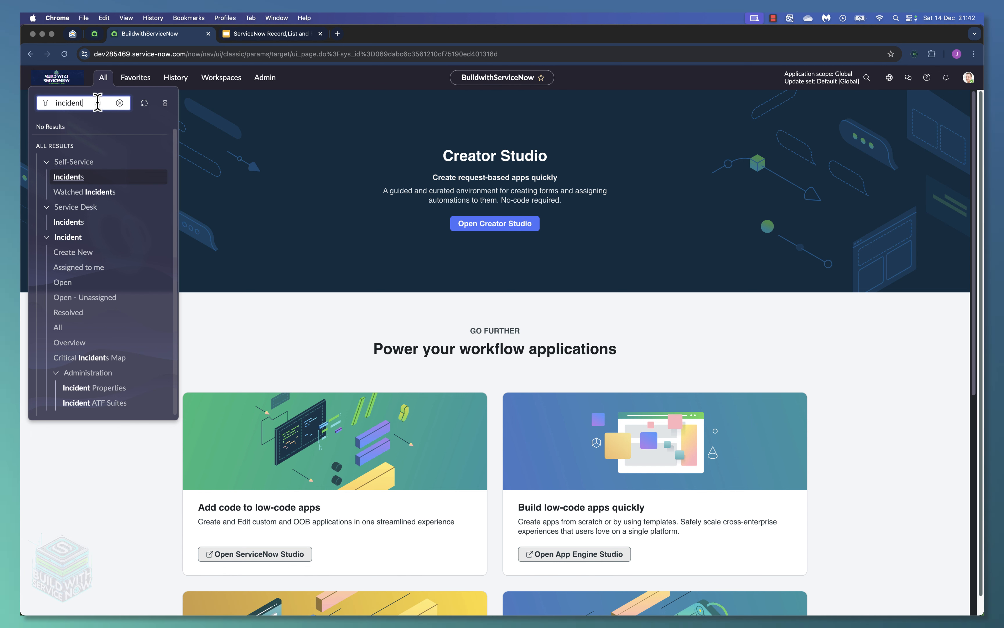
{"action": "type", "text": ".lis"}
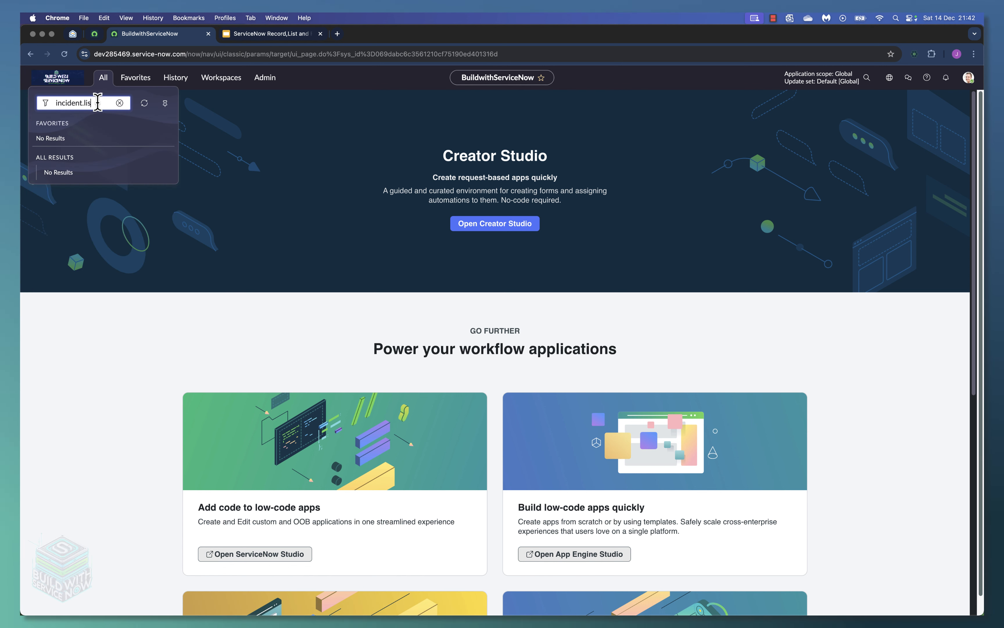
{"action": "type", "text": "t"}
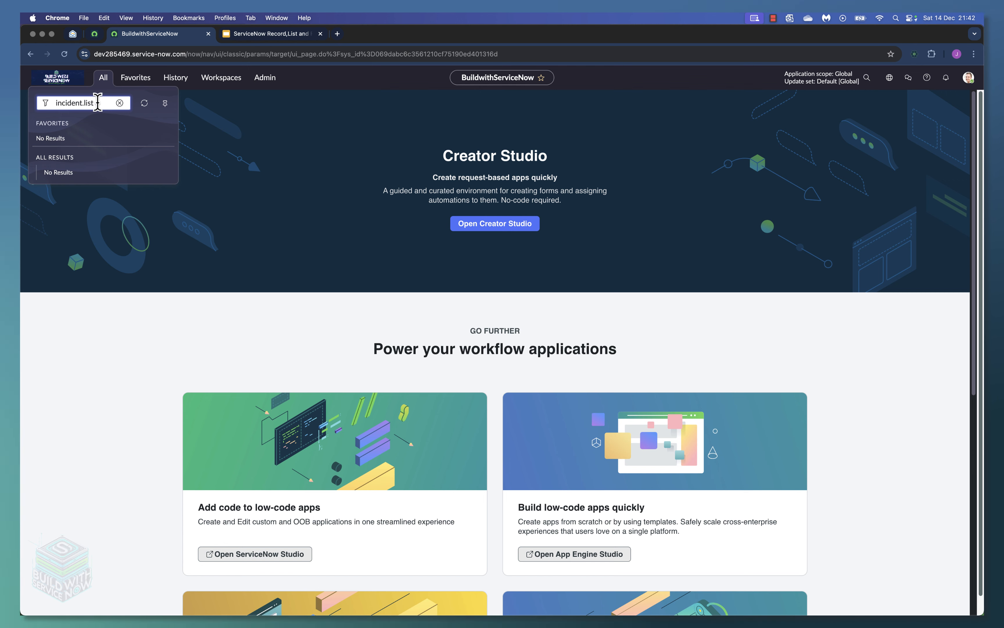
{"action": "key", "text": "Return"}
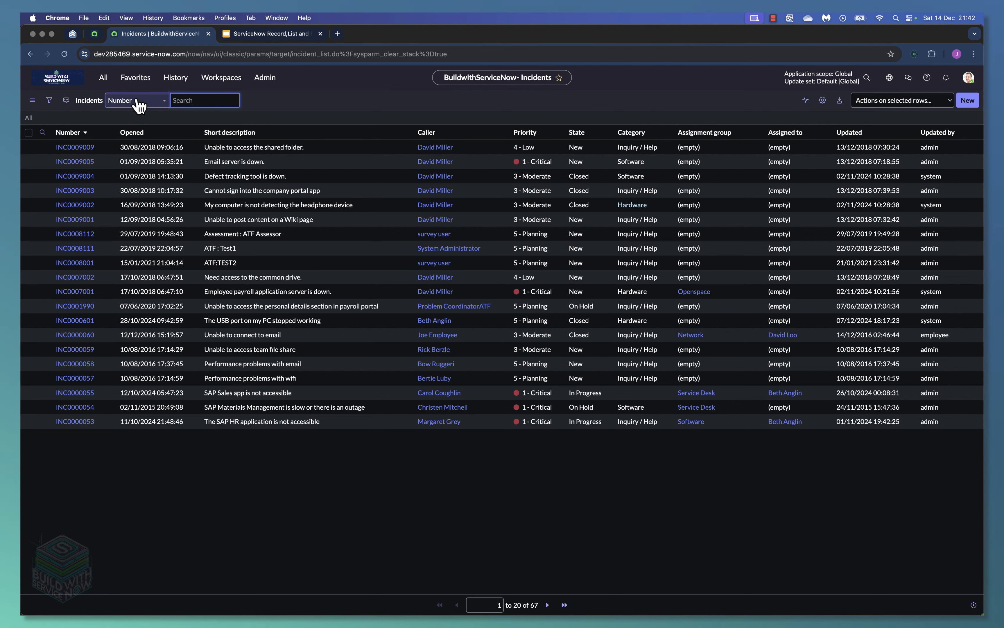
- Return to the instance home page and open the incident list in a new browser tab with incident.LIST
{"action": "left_click", "coordinate": [47, 78]}
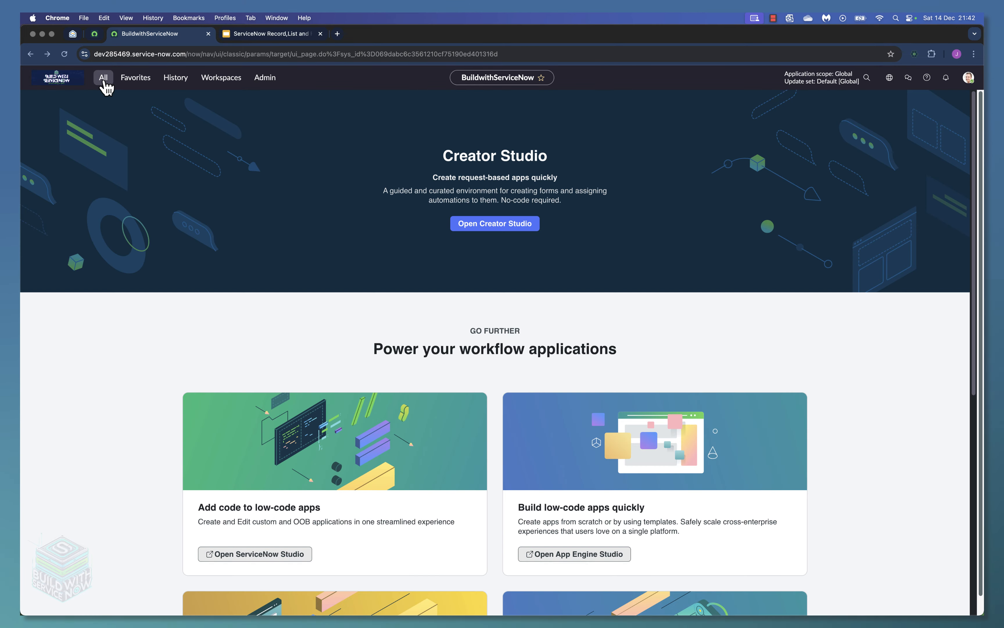
{"action": "left_click", "coordinate": [103, 78]}
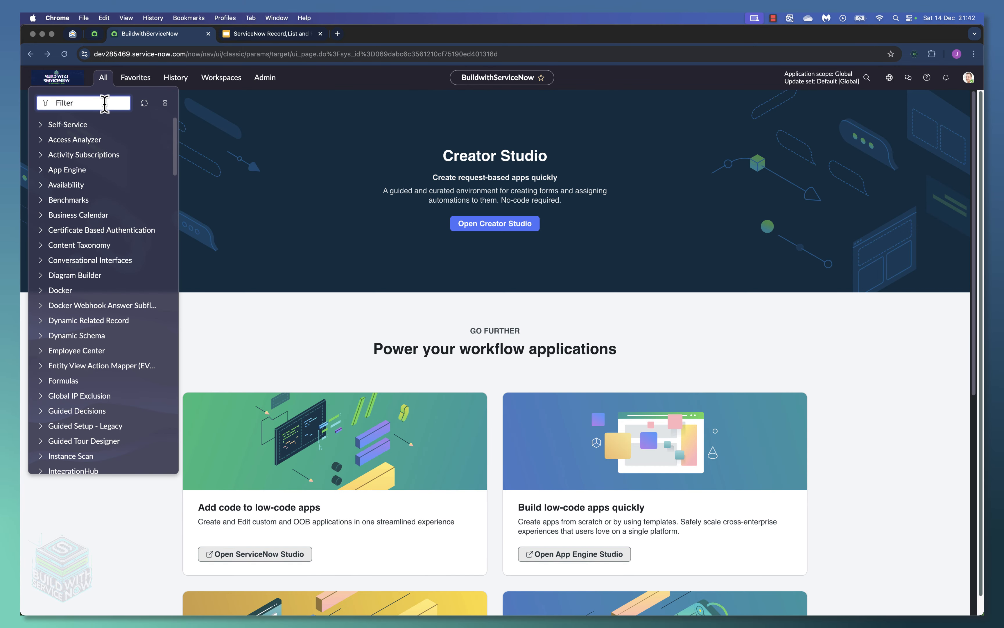
{"action": "type", "text": "incid"}
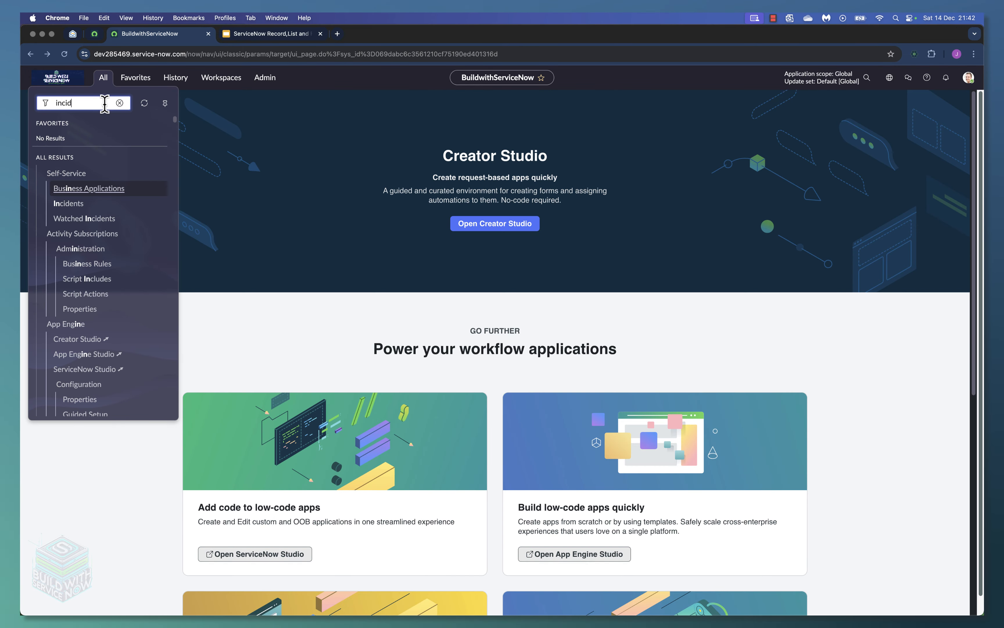
{"action": "type", "text": "ent."}
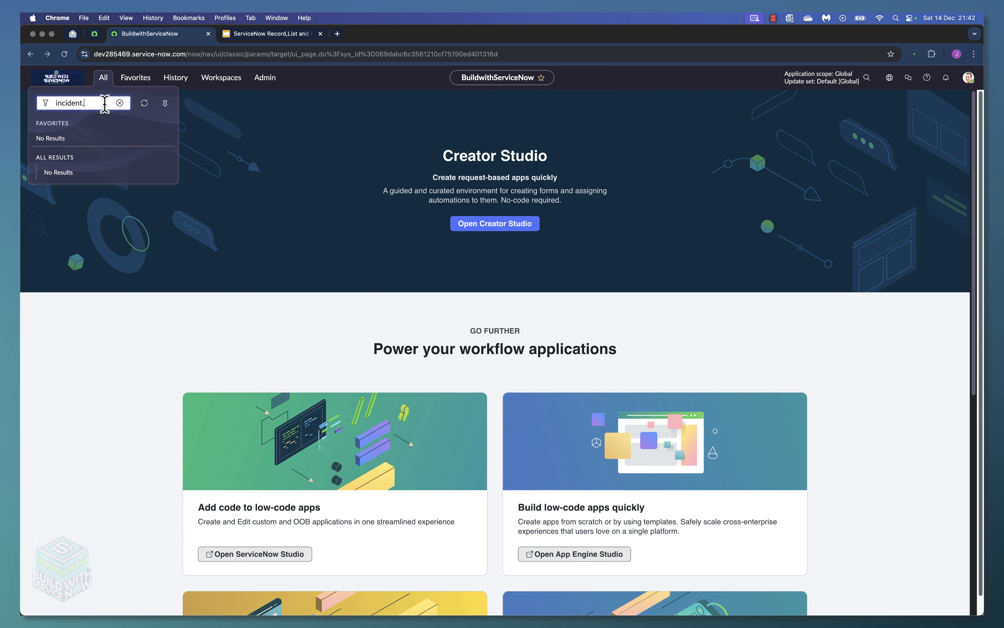
{"action": "type", "text": "L"}
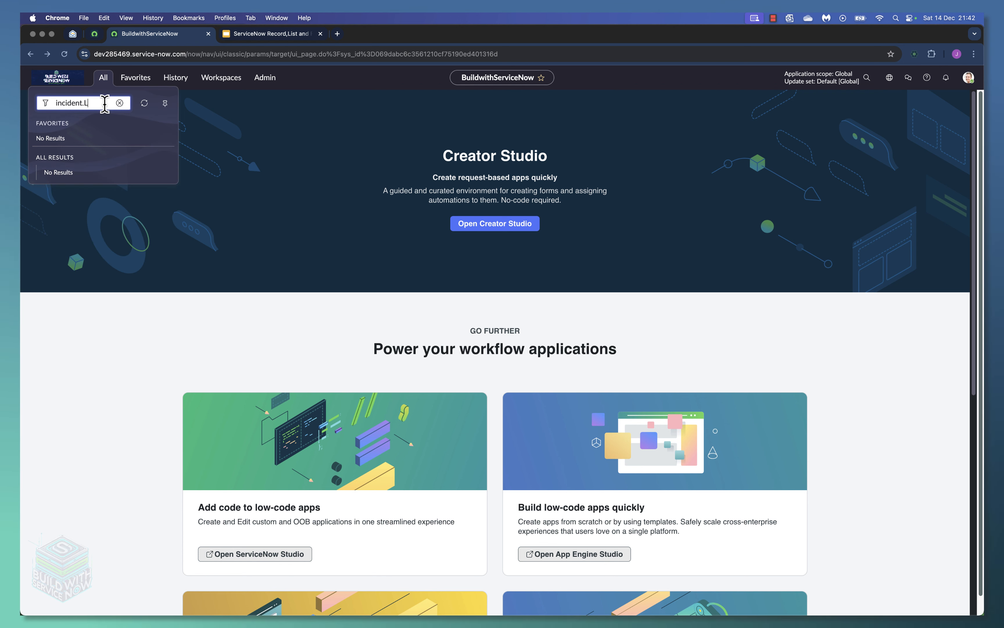
{"action": "type", "text": "IST"}
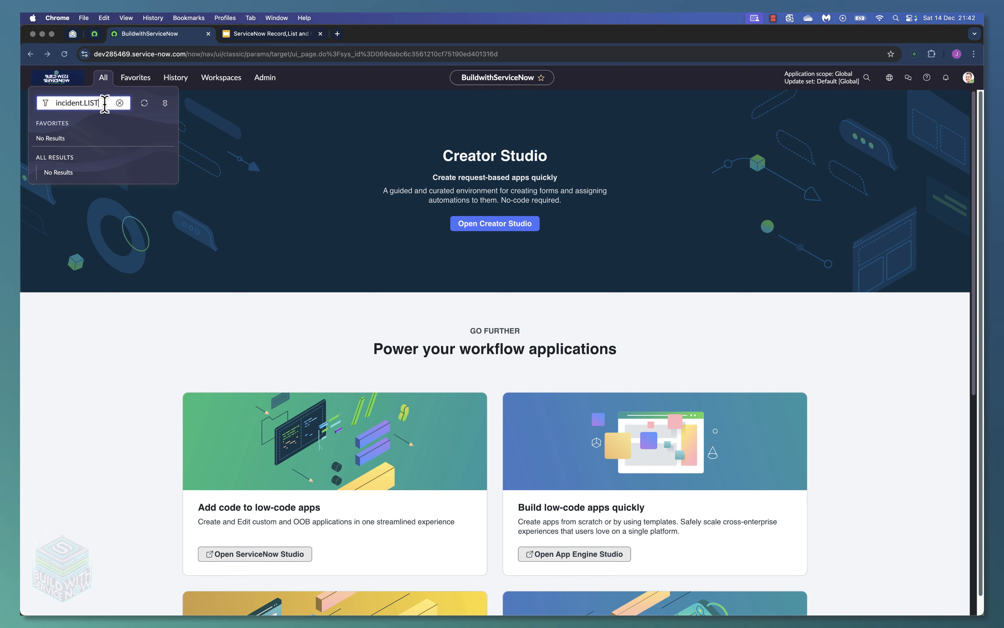
{"action": "key", "text": "Return"}
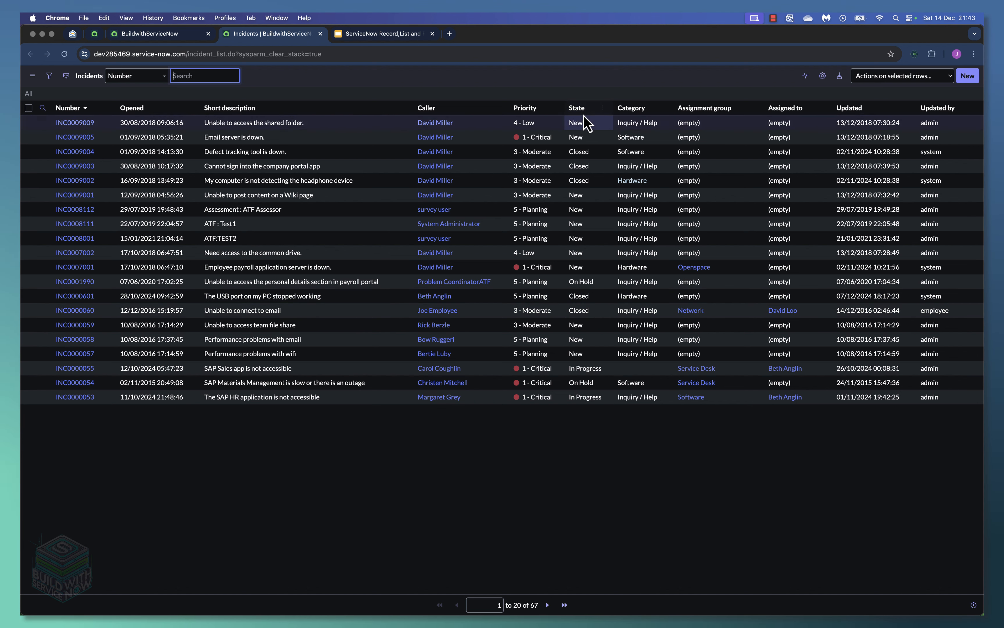
- Review the "What is a record ?" slide in Google Slides and return to the incident list
{"action": "left_click", "coordinate": [363, 37]}
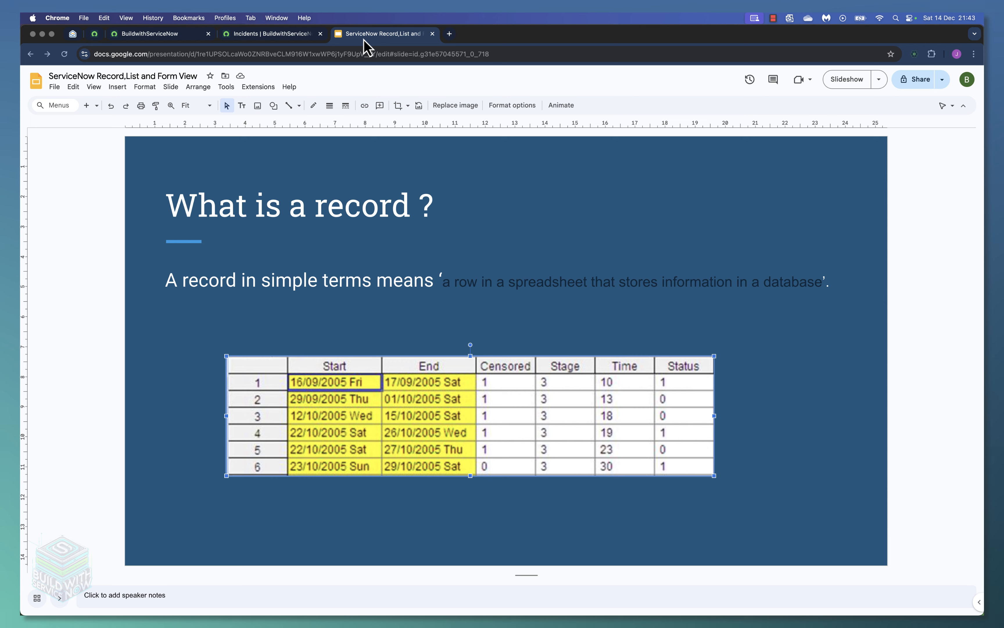
{"action": "left_click", "coordinate": [294, 41]}
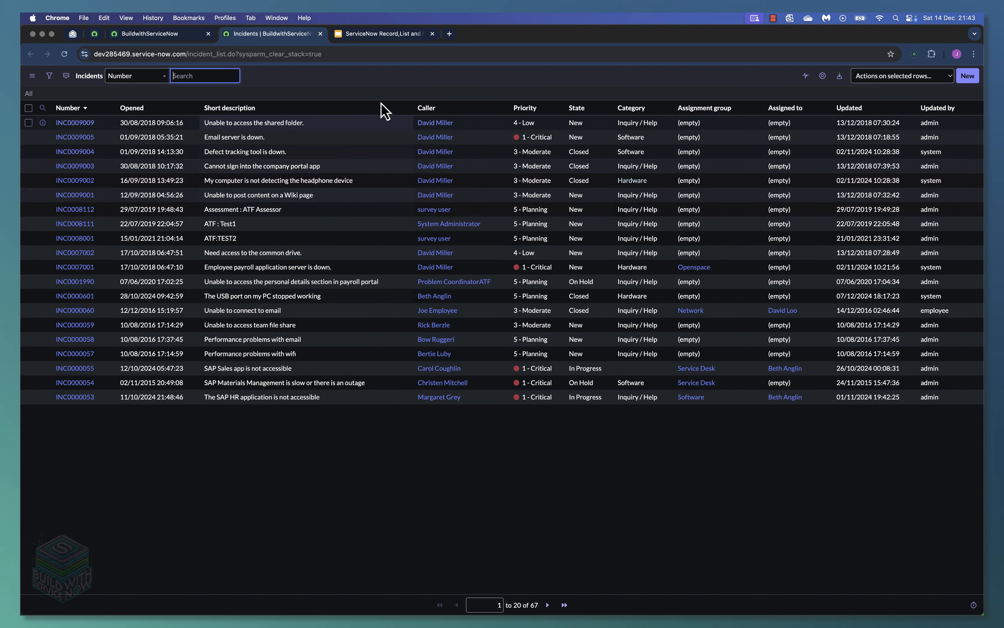
- Open the "Defect tracking tool is down." incident and examine its number, caller, category, service offering and description fields
{"action": "left_click", "coordinate": [71, 153]}
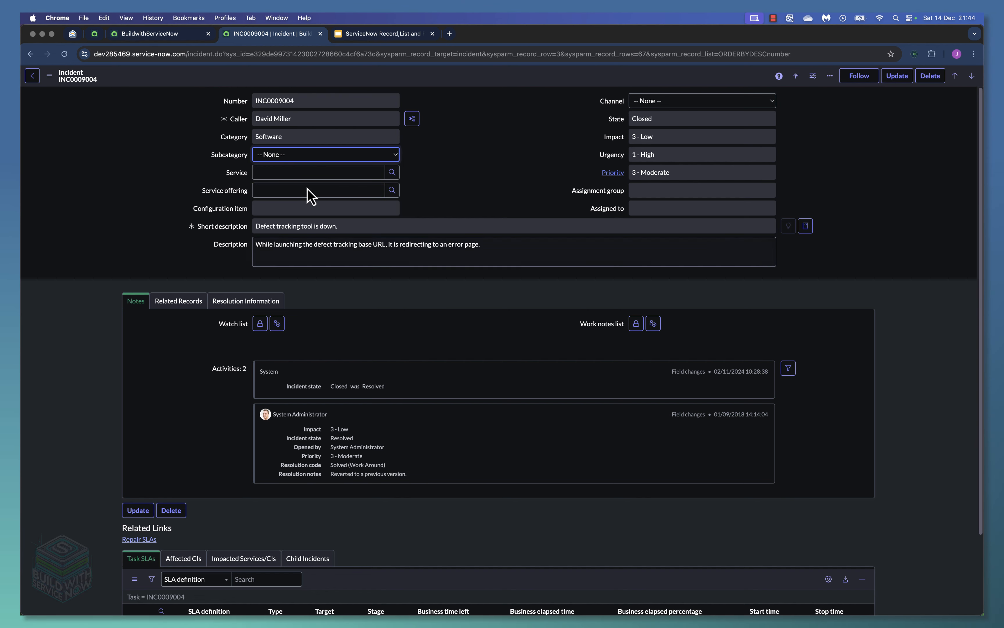
{"action": "left_click", "coordinate": [283, 138]}
{"action": "left_click", "coordinate": [256, 120]}
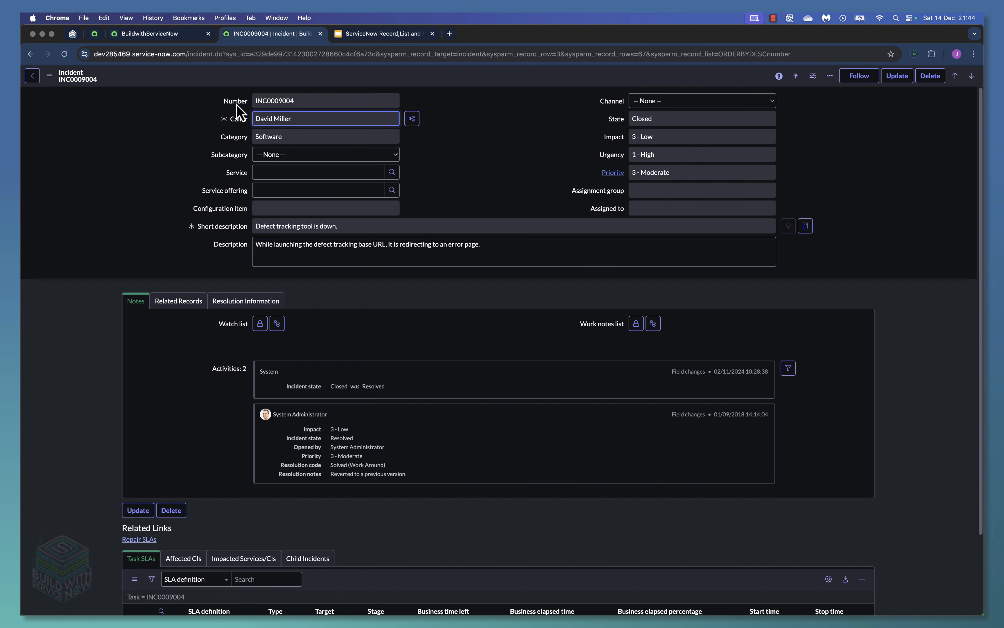
{"action": "left_click_drag", "start_coordinate": [295, 101], "coordinate": [260, 105]}
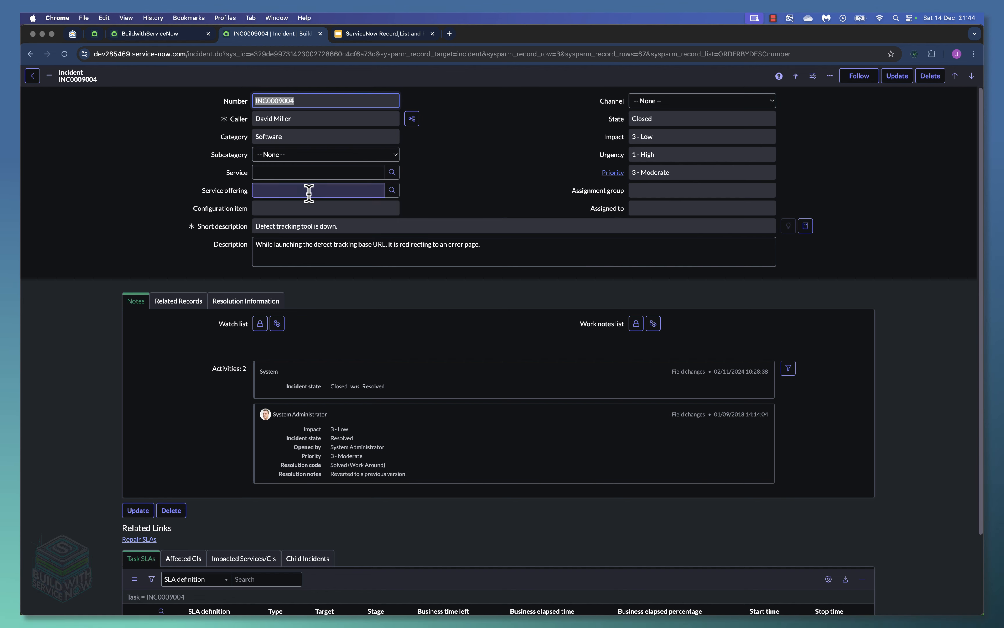
{"action": "left_click", "coordinate": [330, 190]}
{"action": "left_click", "coordinate": [511, 252]}
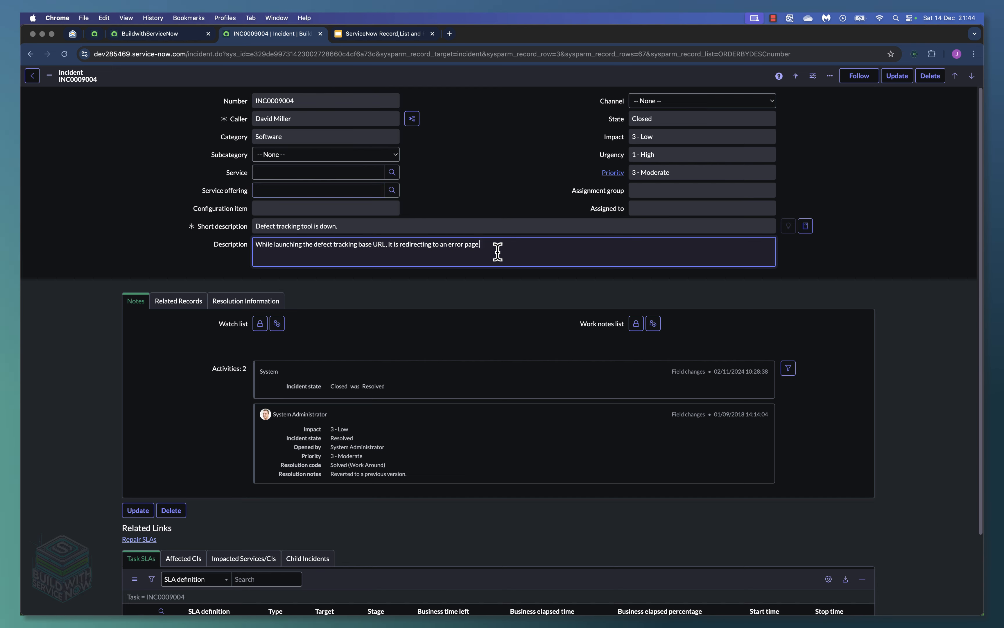
- Examine the incident form's Notes and Related Records sections, including the Parent Incident field
{"action": "scroll", "coordinate": [318, 284], "scroll_direction": "down", "scroll_amount": 3}
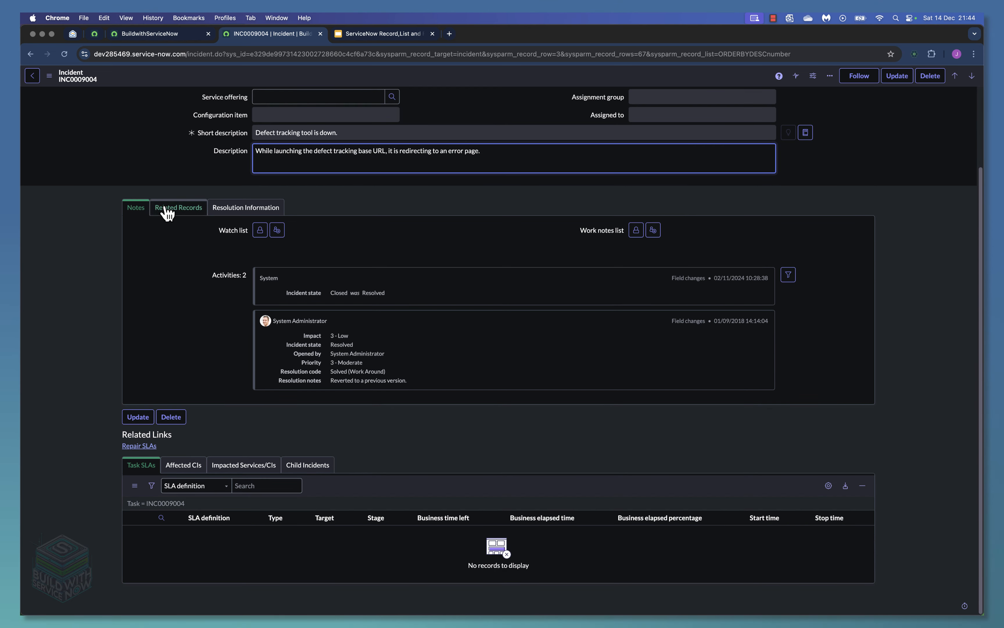
{"action": "left_click", "coordinate": [194, 210]}
{"action": "left_click", "coordinate": [145, 305]}
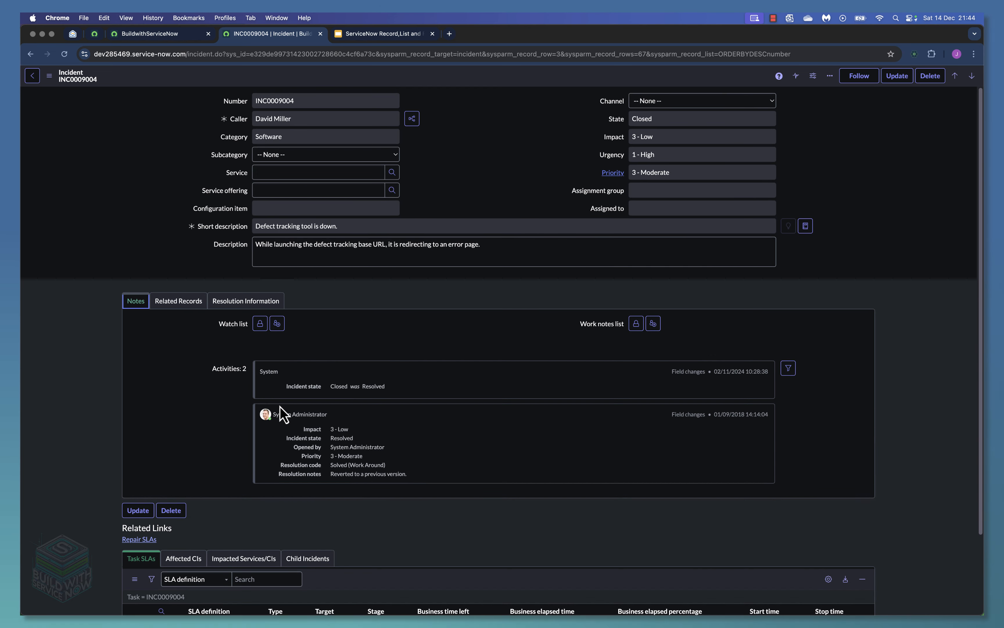
{"action": "left_click", "coordinate": [187, 307]}
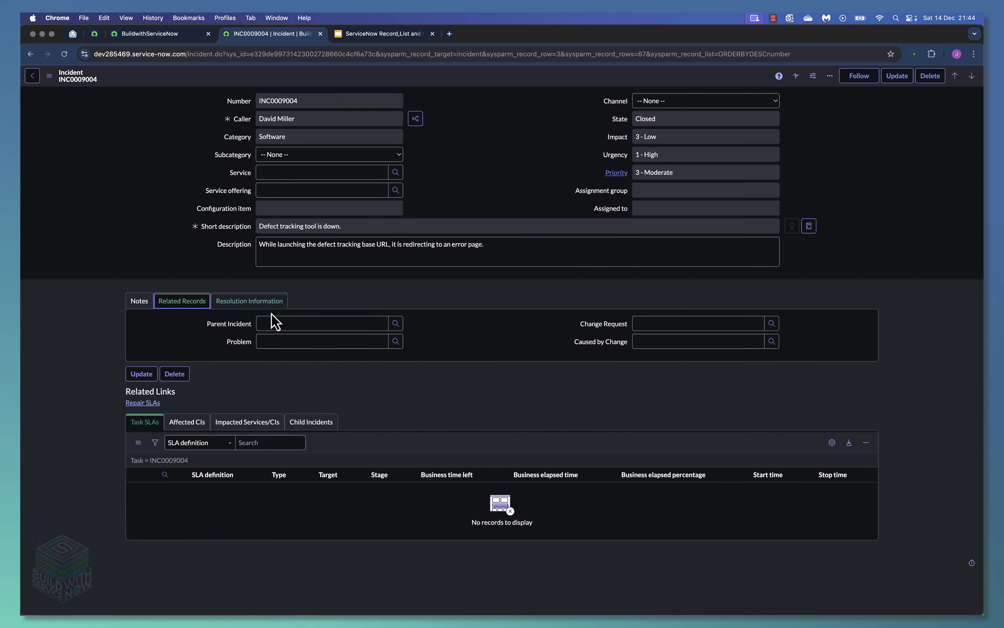
{"action": "left_click", "coordinate": [275, 323]}
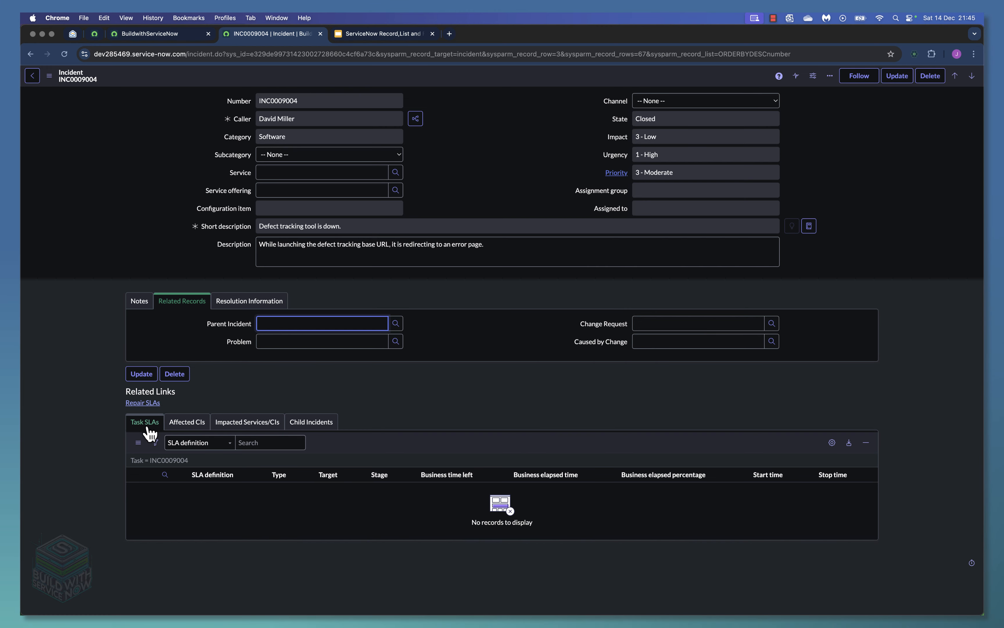
- Go back to the incident list, start a new incident record and select its caller
{"action": "left_click", "coordinate": [32, 75]}
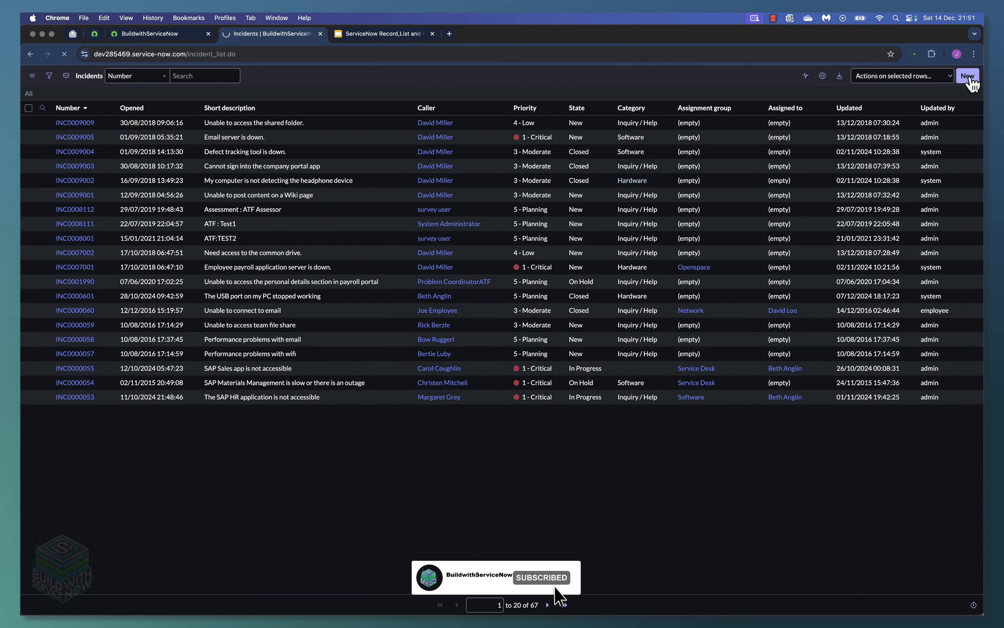
{"action": "left_click", "coordinate": [970, 79]}
{"action": "left_click", "coordinate": [312, 118]}
{"action": "type", "text": "Av"}
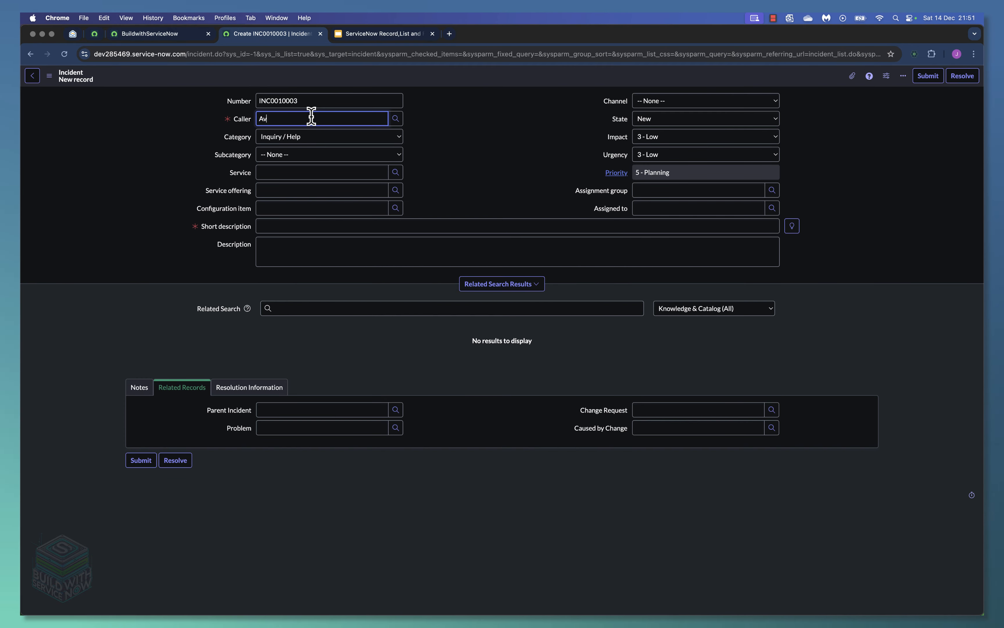
{"action": "key", "text": "BackSpace"}
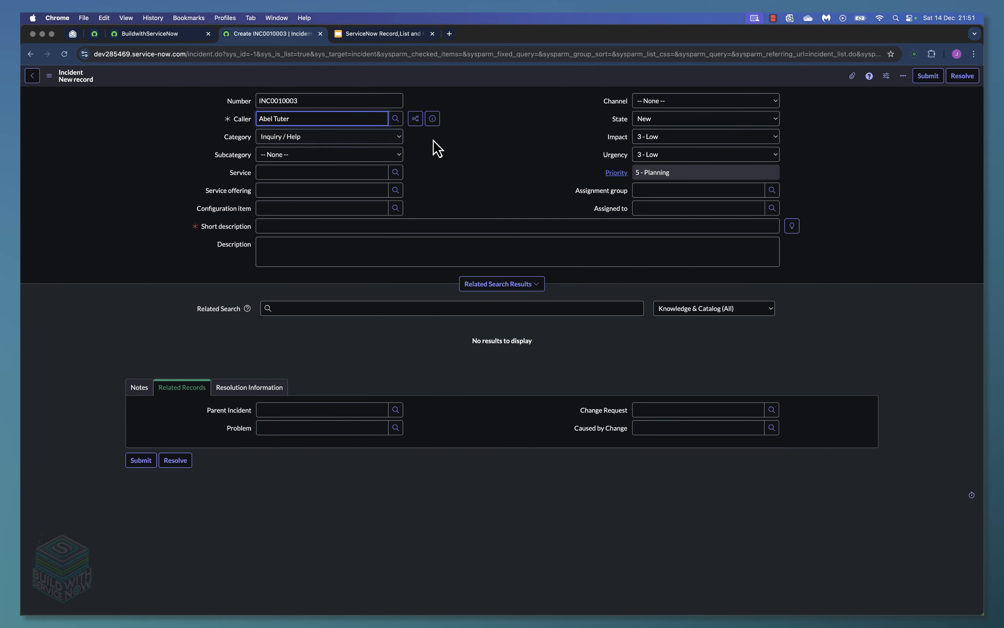
- Set the new incident's Category to Software and its Subcategory to Email
{"action": "left_click", "coordinate": [332, 136]}
{"action": "left_click", "coordinate": [325, 148]}
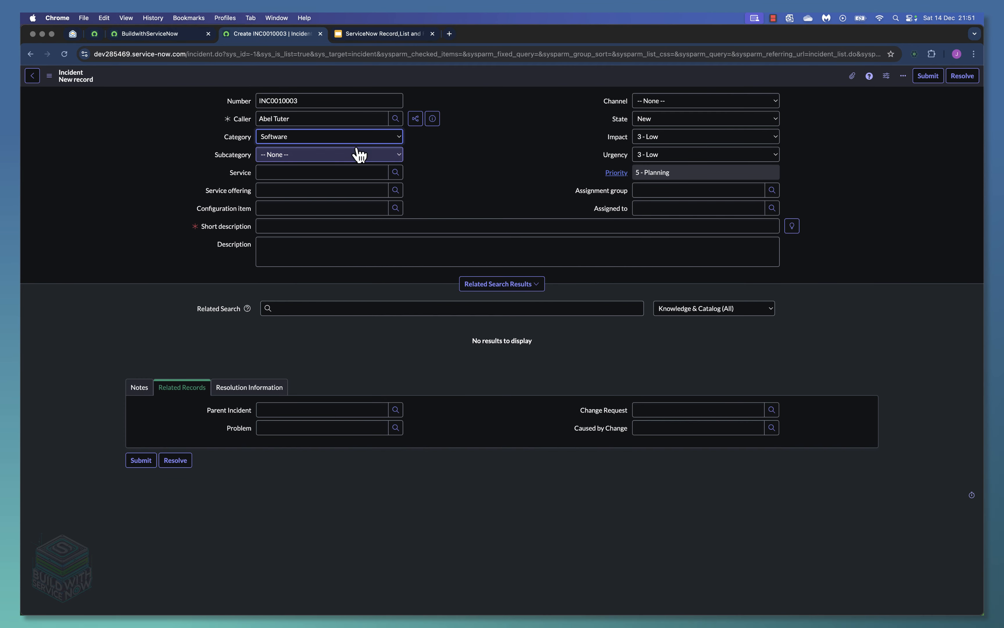
{"action": "left_click", "coordinate": [346, 155]}
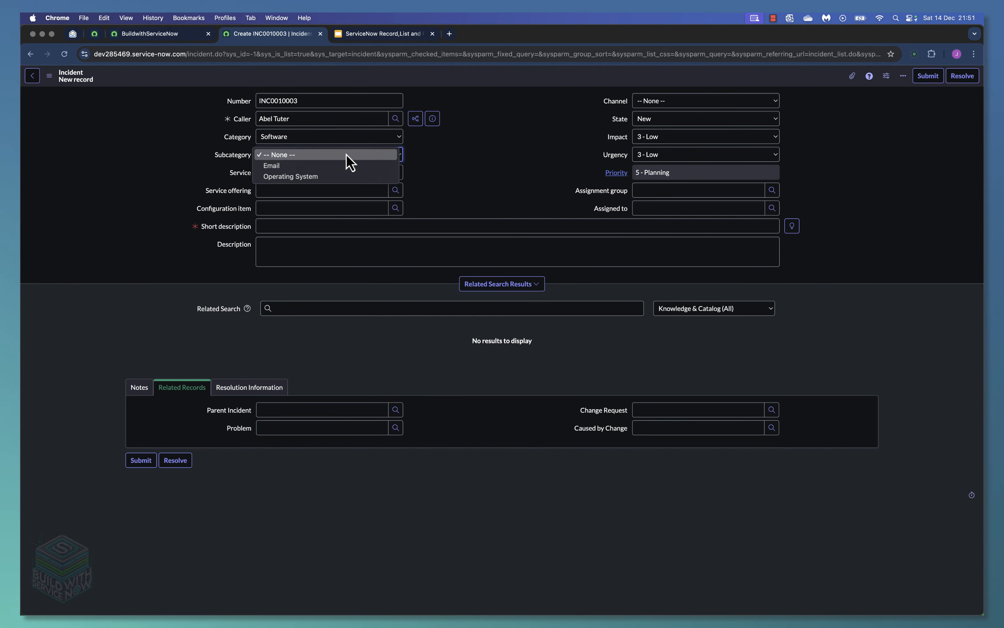
{"action": "left_click", "coordinate": [282, 176]}
- Enter the short description "Can't log in to my Outlook App" for the new incident
{"action": "left_click", "coordinate": [257, 227]}
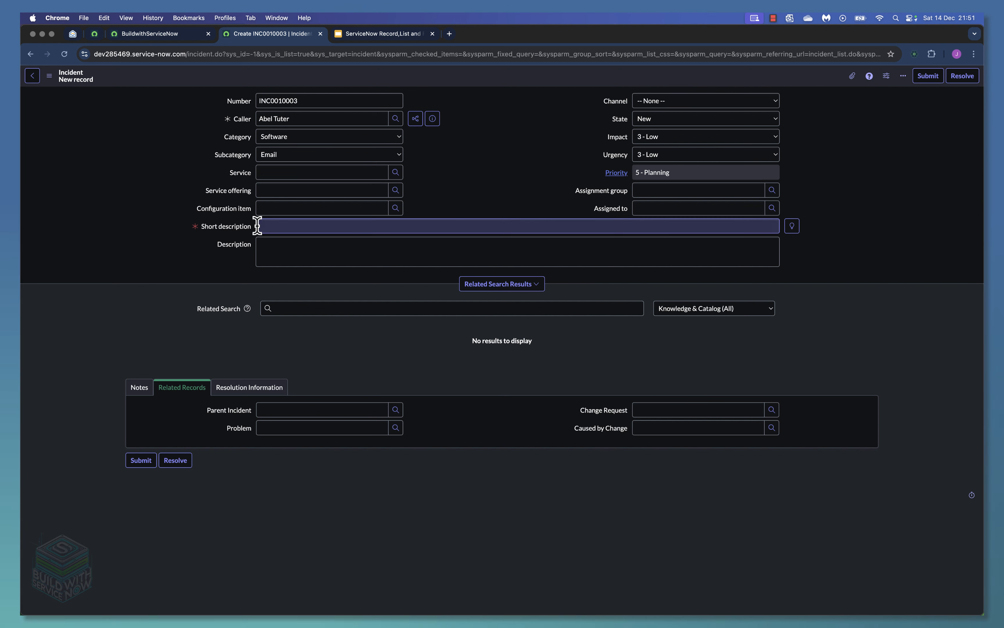
{"action": "left_click", "coordinate": [277, 227]}
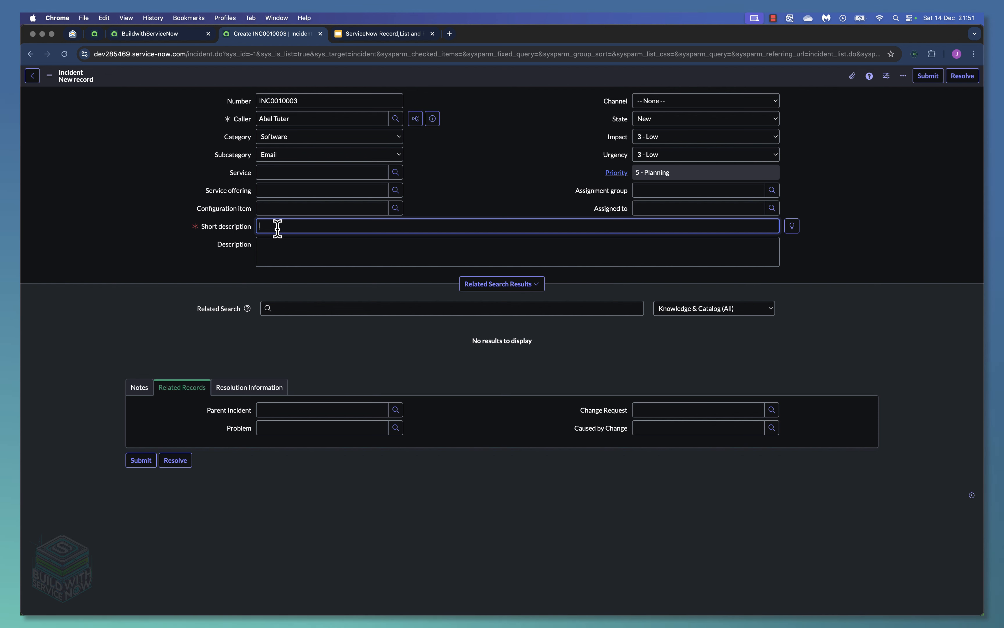
{"action": "type", "text": "Can't log in to my Outlook App"}
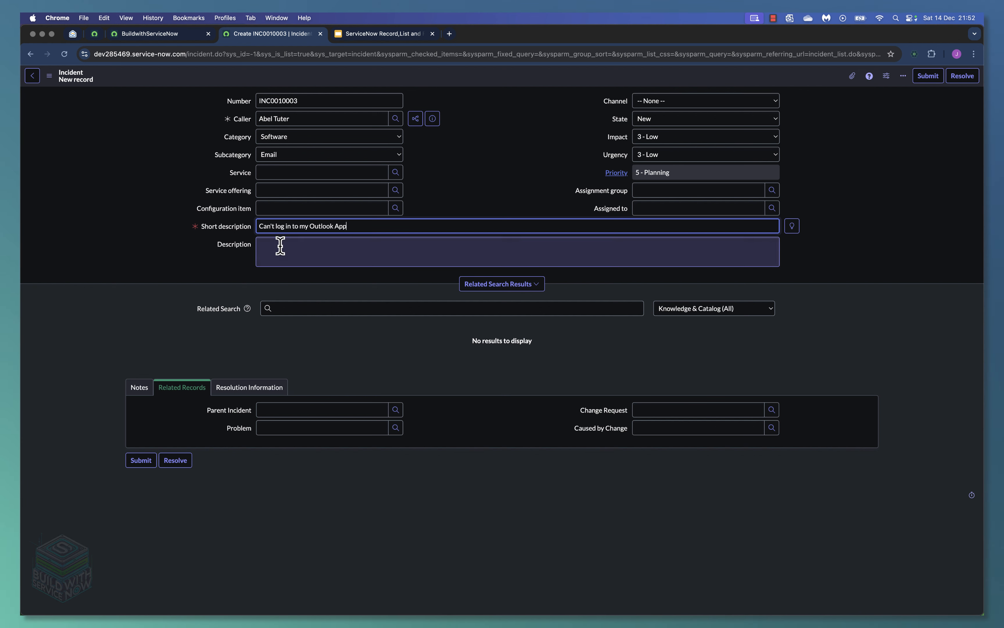
- Set the Description to "I can not log in into my outlook app on my phone.It gives error code 401 .Please find attached error."
{"action": "left_click", "coordinate": [280, 246]}
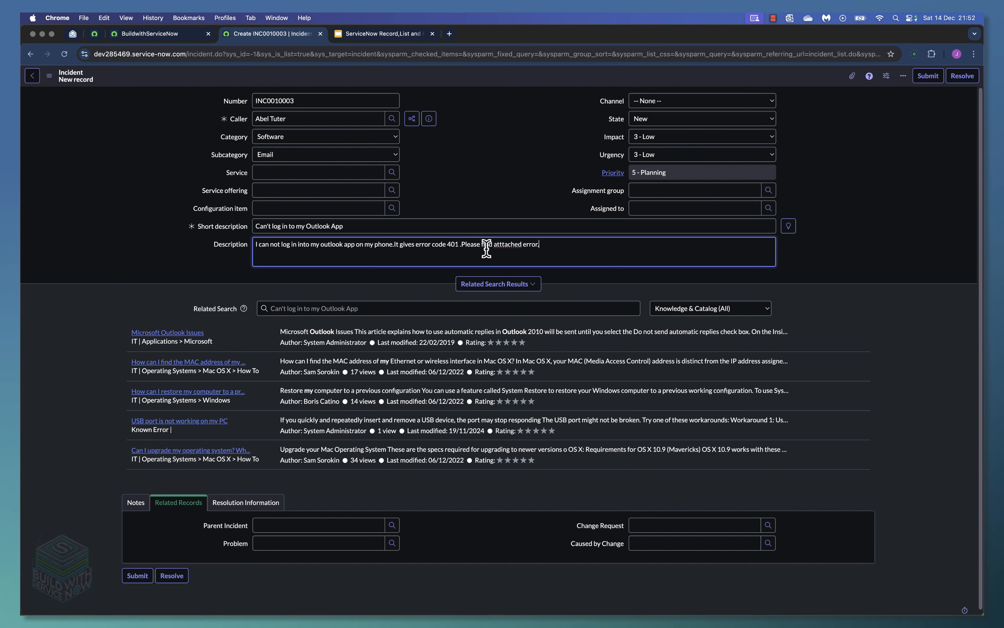
{"action": "right_click", "coordinate": [504, 245]}
{"action": "left_click", "coordinate": [546, 247]}
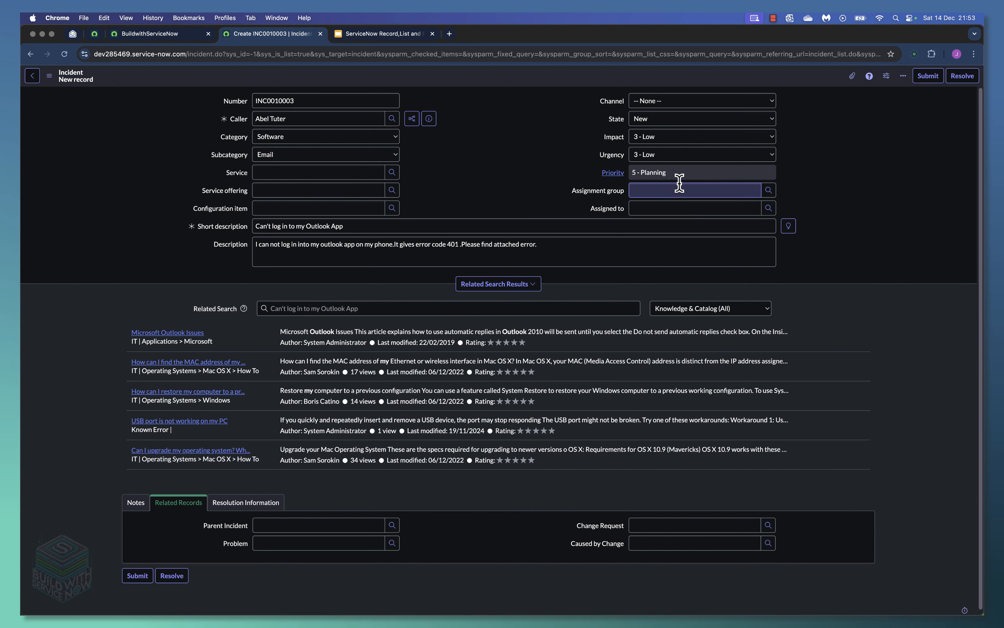
- Save the new incident record while staying in the form view
{"action": "scroll", "coordinate": [497, 144], "scroll_direction": "down", "scroll_amount": 1}
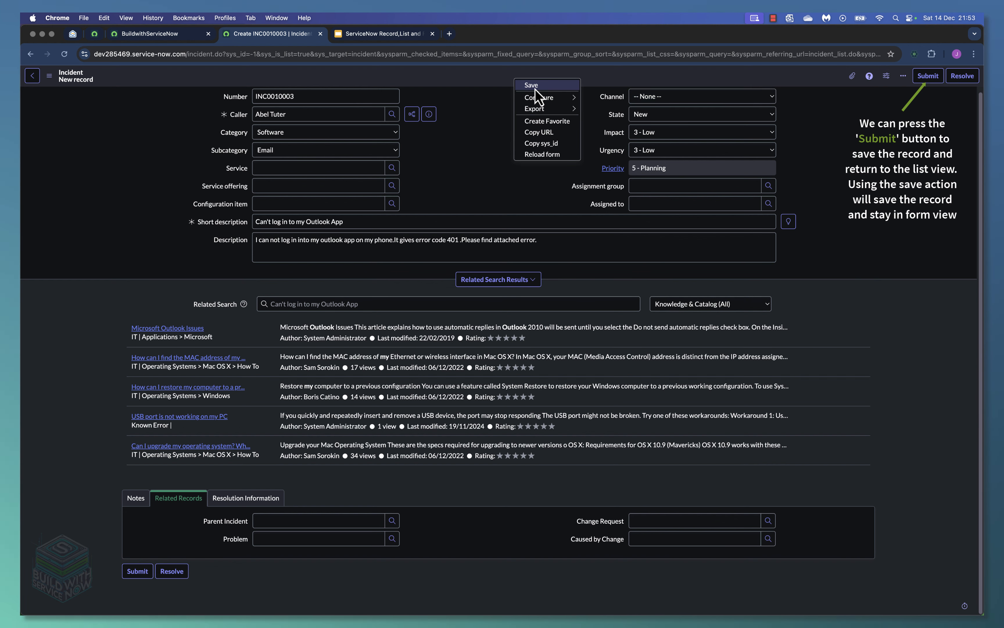
{"action": "left_click", "coordinate": [535, 88]}
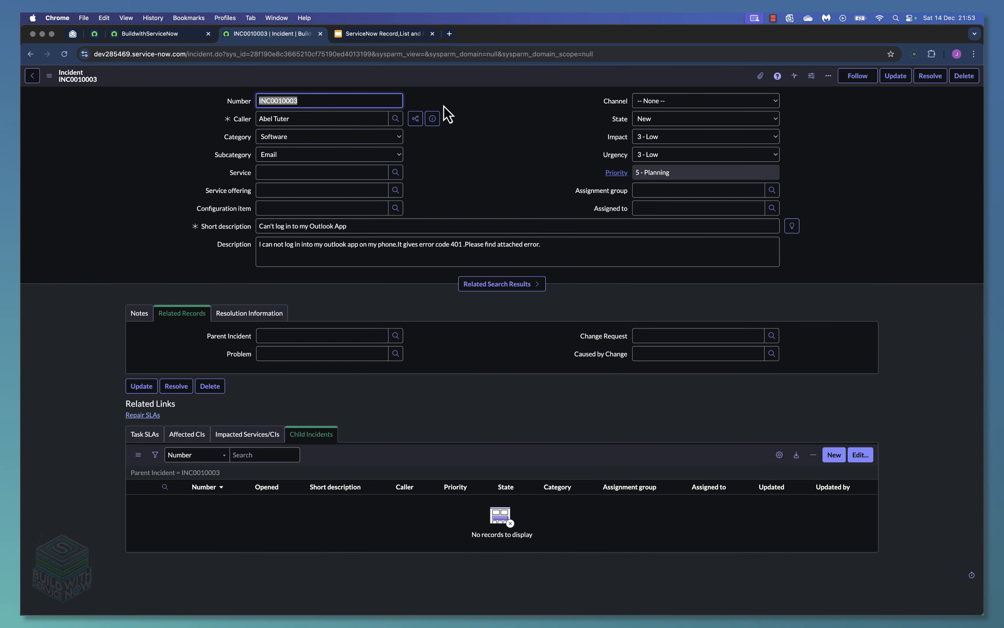
- Go back to the incident list and open the newly created Outlook incident in a separate browser tab
{"action": "left_click", "coordinate": [50, 76]}
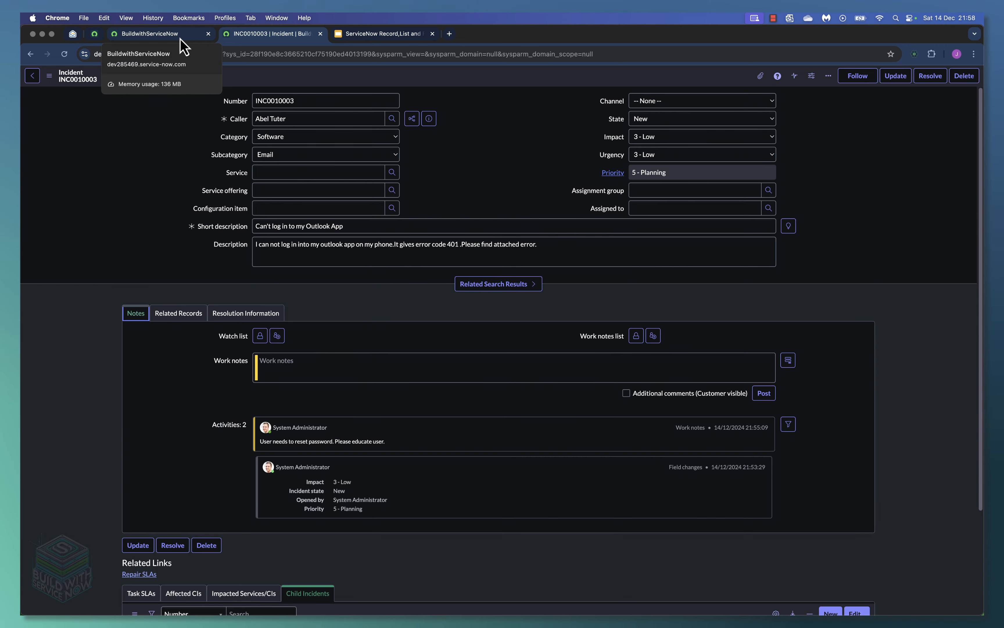
{"action": "left_click", "coordinate": [179, 37]}
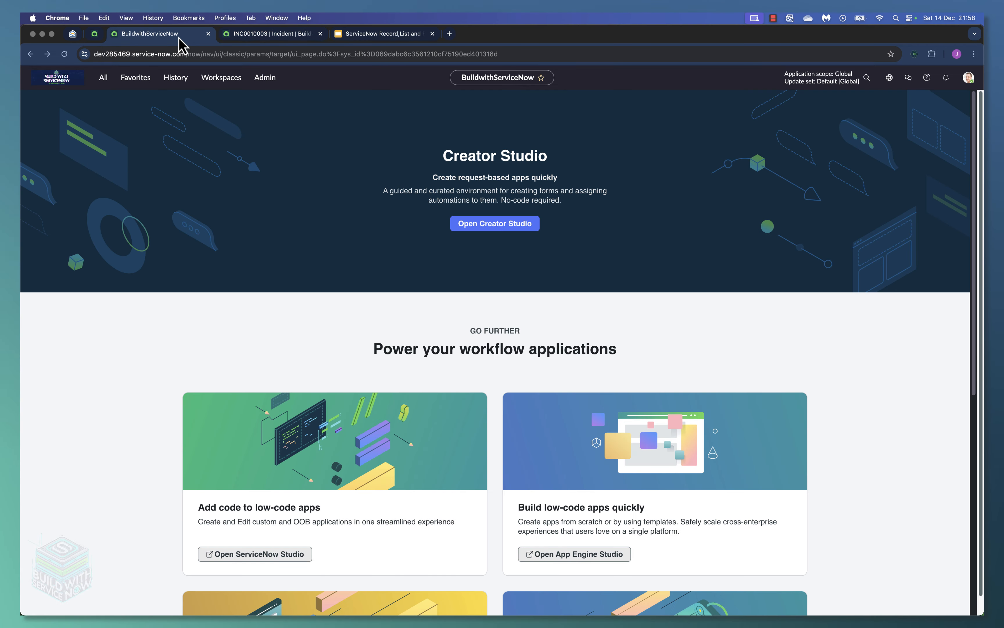
{"action": "left_click", "coordinate": [233, 37]}
{"action": "key", "text": "super+["}
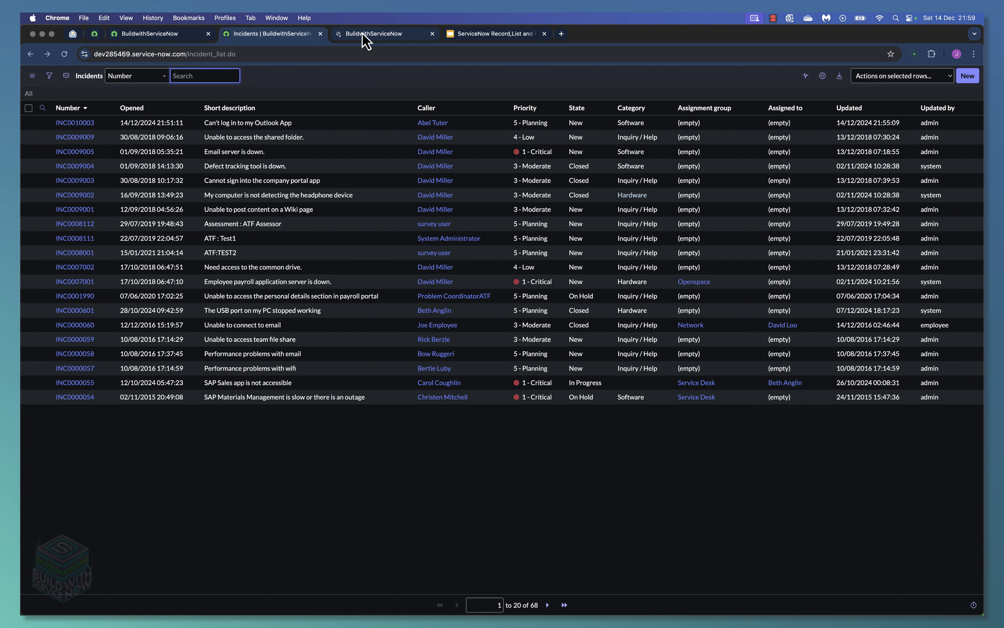
{"action": "left_click", "coordinate": [369, 41]}
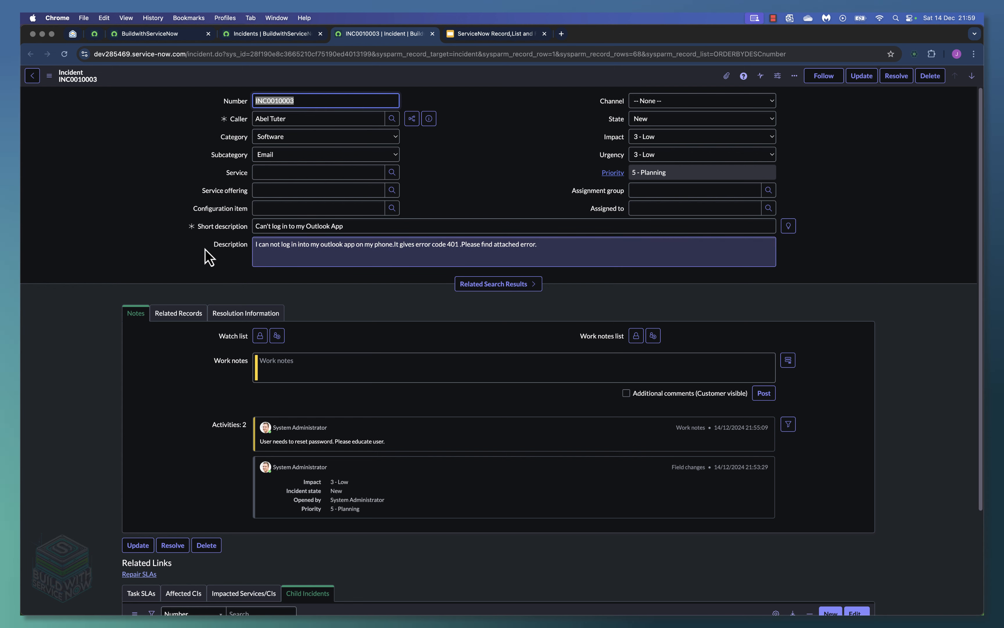
- Return to the incident list, open its column personalization and look through all the available columns
{"action": "left_click", "coordinate": [270, 35]}
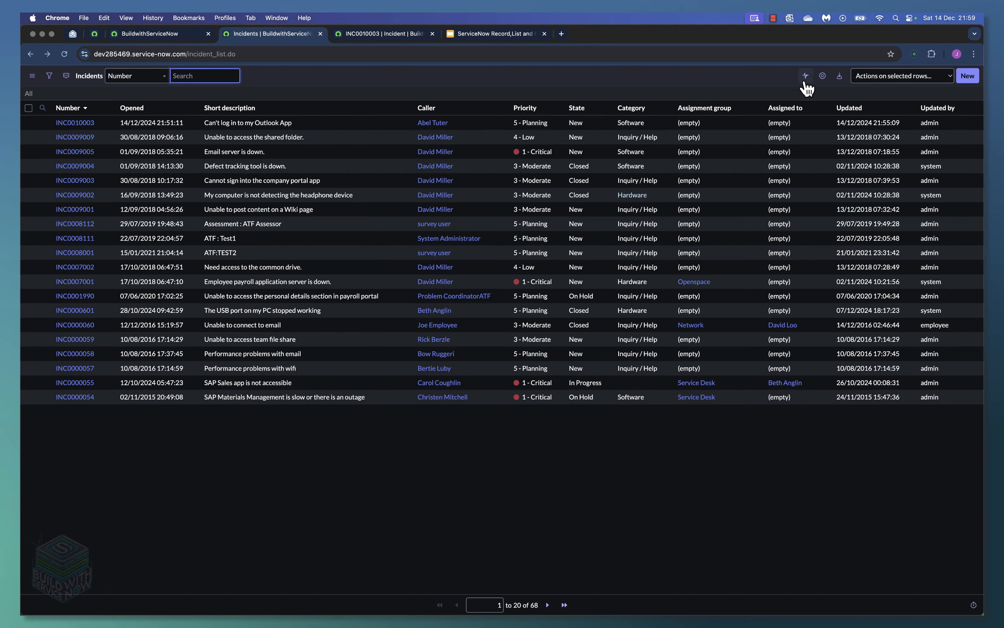
{"action": "left_click", "coordinate": [824, 78]}
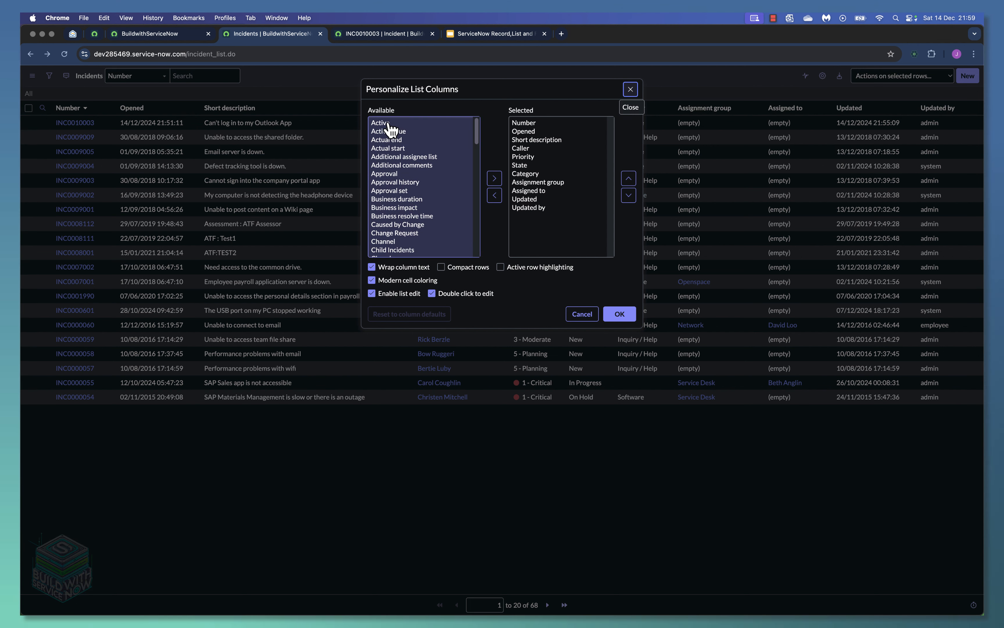
{"action": "scroll", "coordinate": [400, 166], "scroll_direction": "down", "scroll_amount": 15}
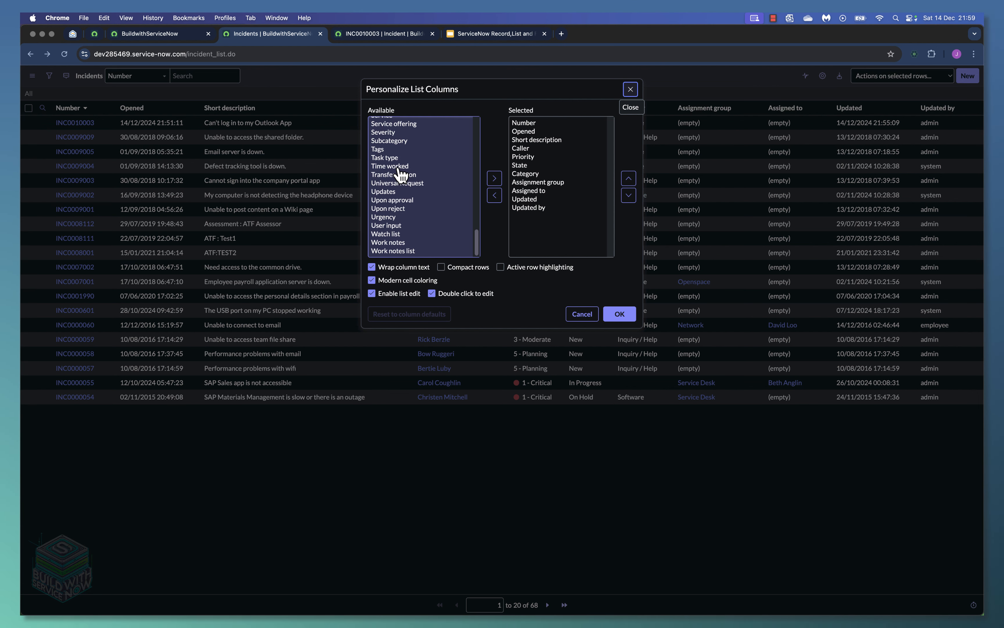
{"action": "scroll", "coordinate": [400, 174], "scroll_direction": "up", "scroll_amount": 15}
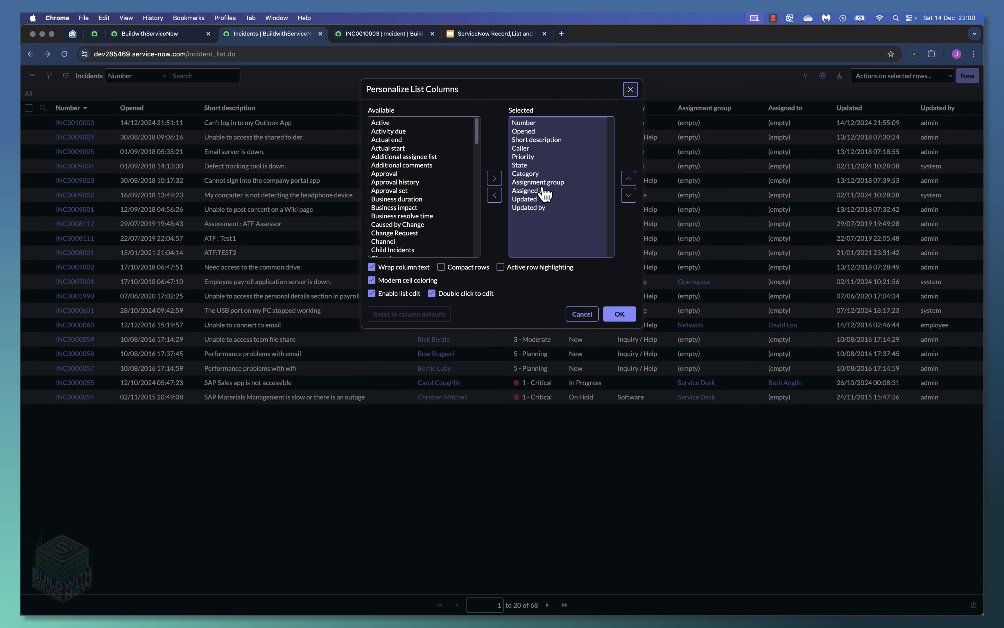
- Remove the Updated and Updated by columns from the list's selected columns
{"action": "left_click", "coordinate": [535, 200]}
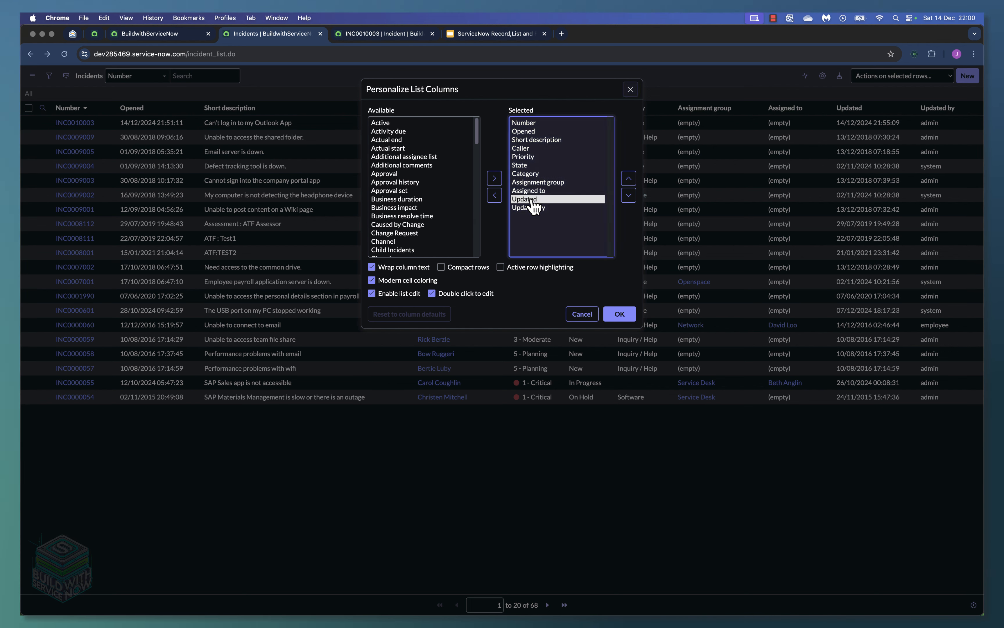
{"action": "left_click", "coordinate": [494, 196]}
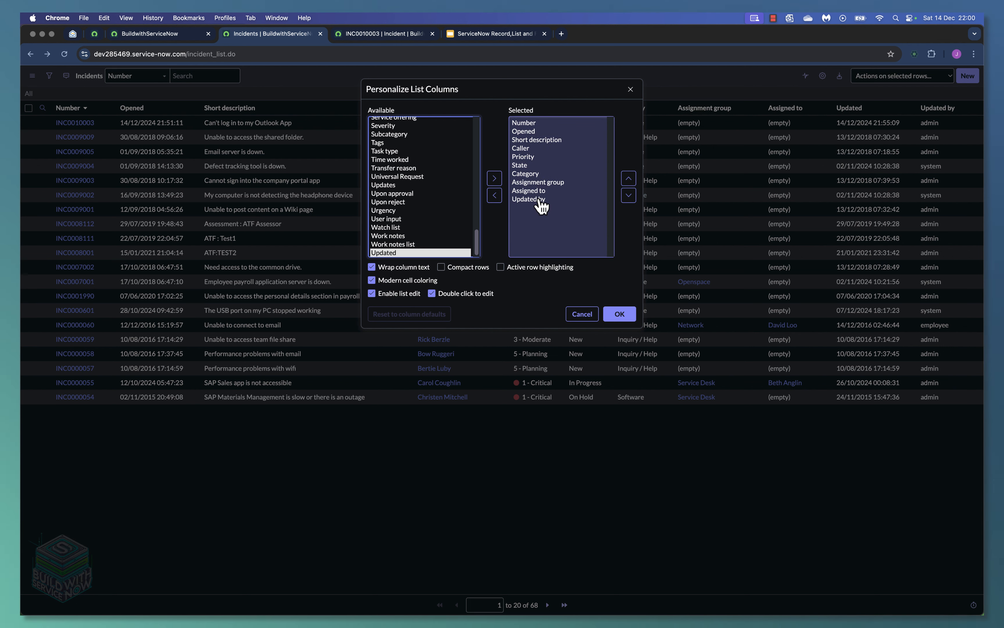
{"action": "left_click", "coordinate": [536, 199]}
{"action": "left_click", "coordinate": [494, 195]}
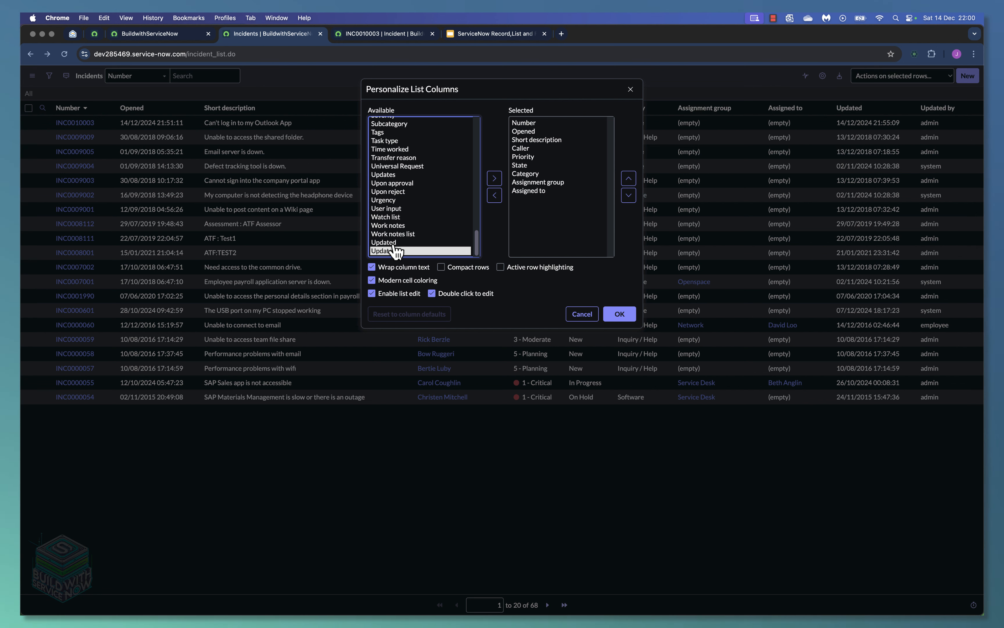
- Add the Updated and Updated by columns back to the end of the selected columns
{"action": "left_click", "coordinate": [436, 243]}
{"action": "double_click", "coordinate": [389, 245]}
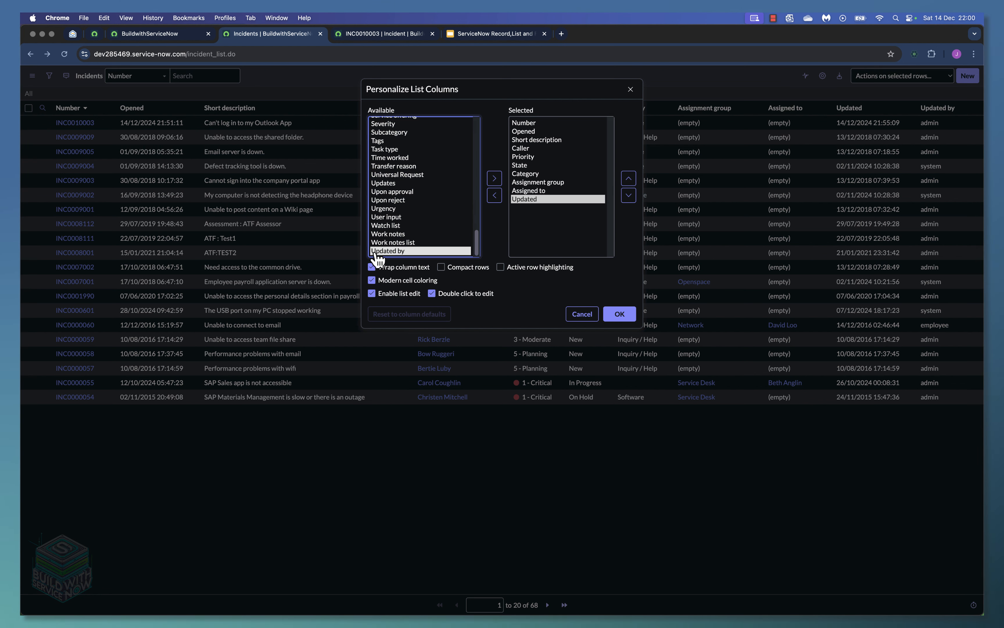
{"action": "left_click", "coordinate": [494, 178]}
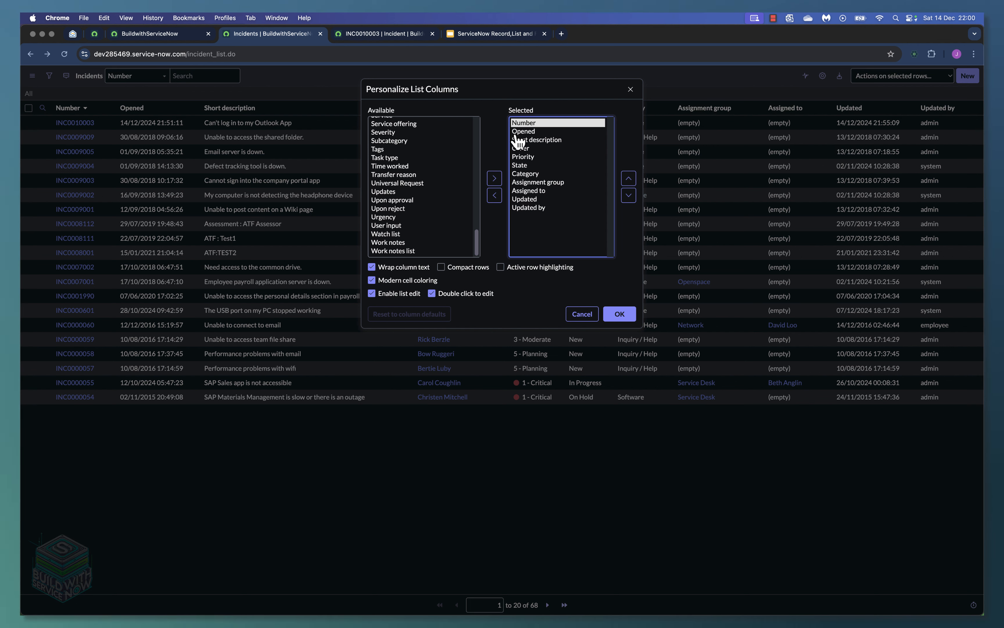
- Move the Category column up in the selected columns so it comes directly after Short description
{"action": "left_click", "coordinate": [526, 132]}
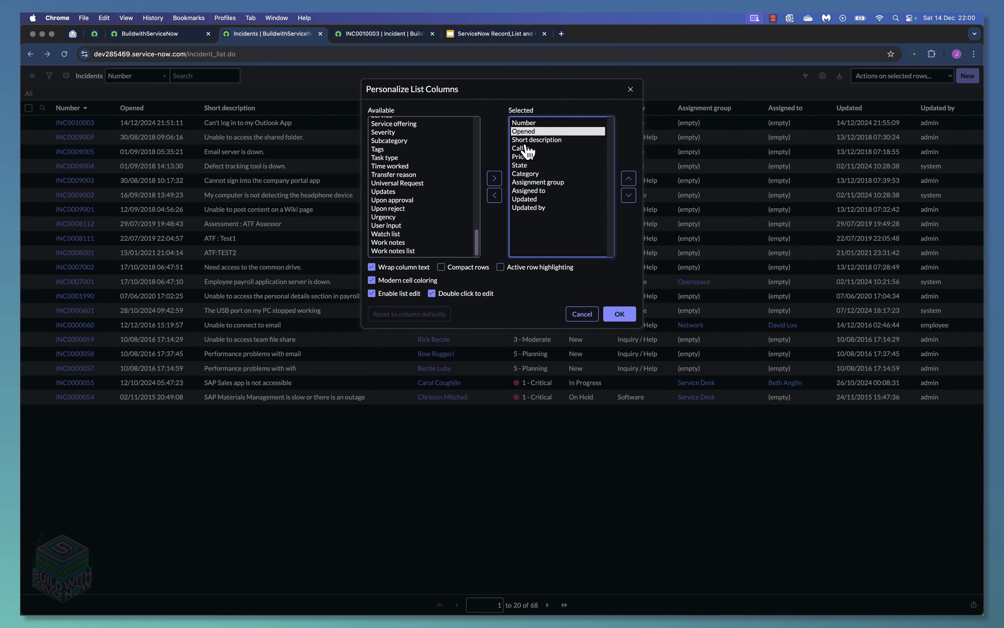
{"action": "left_click", "coordinate": [526, 148]}
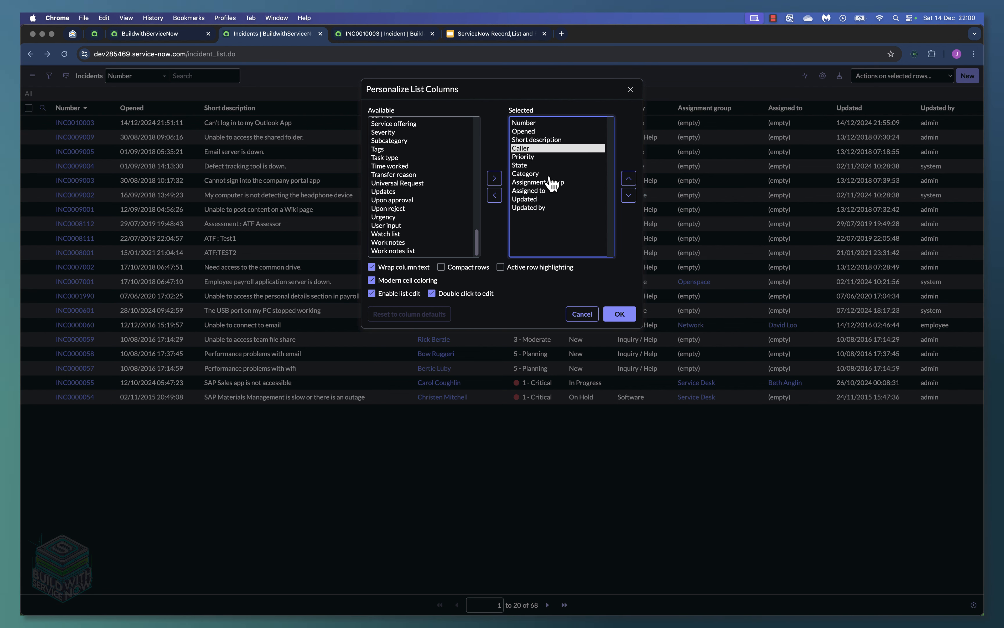
{"action": "left_click", "coordinate": [536, 174]}
{"action": "left_click", "coordinate": [628, 179]}
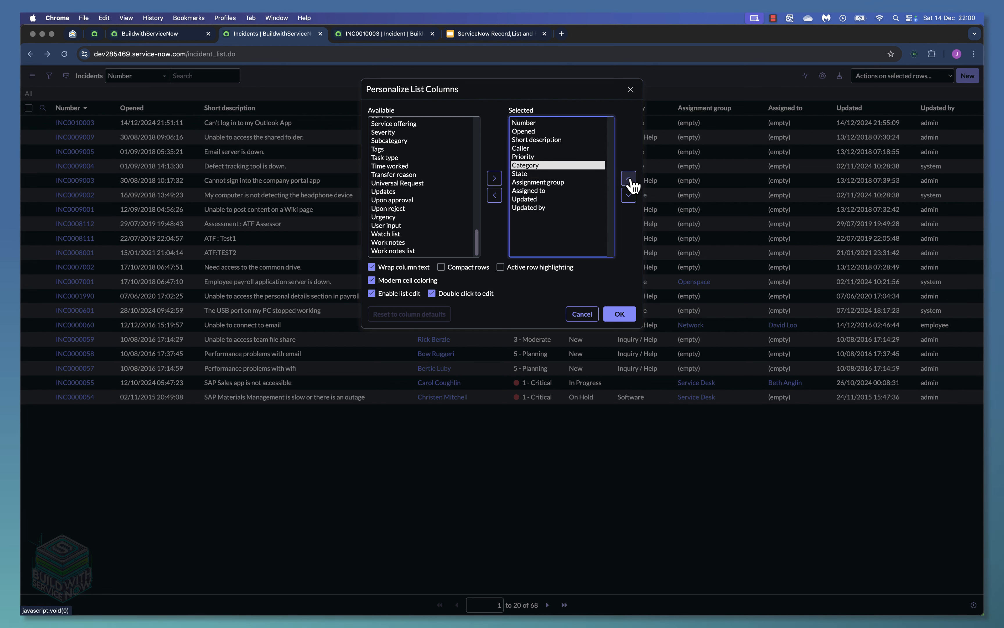
{"action": "left_click", "coordinate": [629, 179]}
{"action": "left_click", "coordinate": [629, 195]}
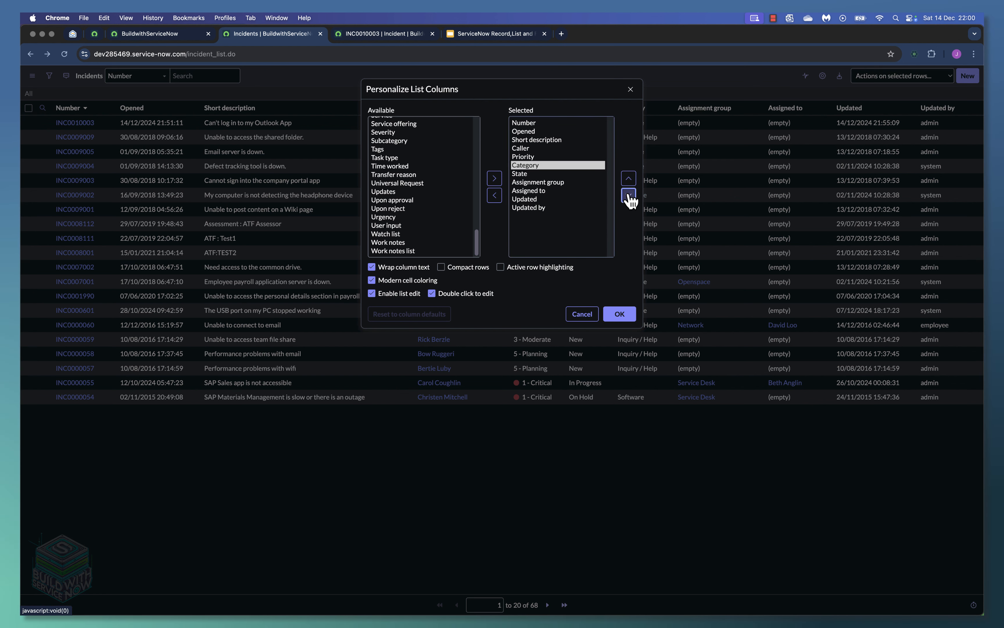
{"action": "left_click", "coordinate": [629, 195]}
{"action": "left_click", "coordinate": [629, 196]}
{"action": "left_click", "coordinate": [629, 182]}
{"action": "left_click", "coordinate": [629, 181]}
{"action": "left_click", "coordinate": [630, 182]}
{"action": "left_click", "coordinate": [629, 181]}
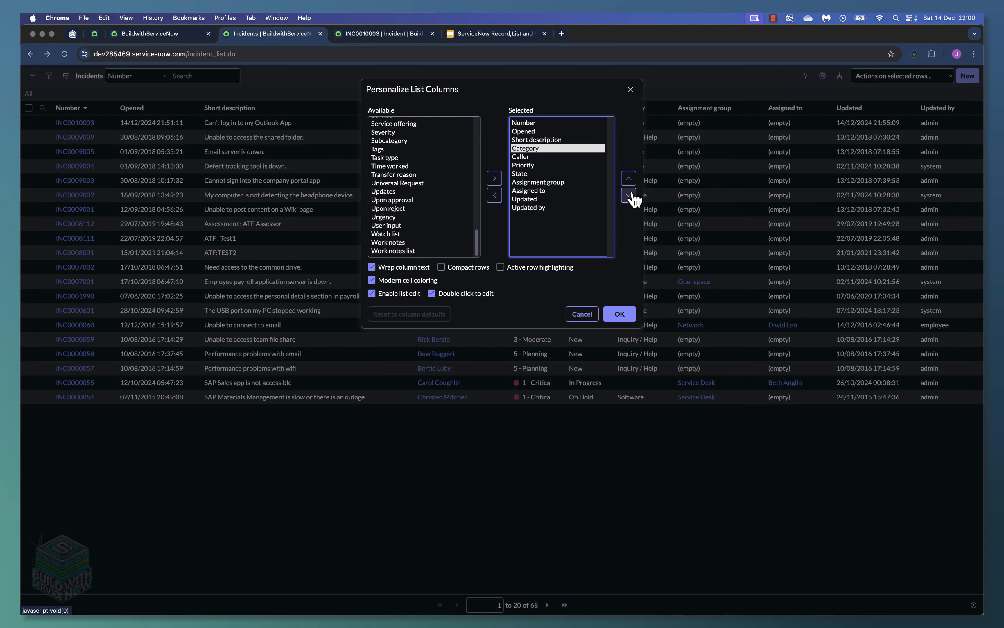
- Move the Caller column up so it directly follows Number in the selected columns
{"action": "left_click", "coordinate": [540, 157]}
{"action": "left_click", "coordinate": [629, 178]}
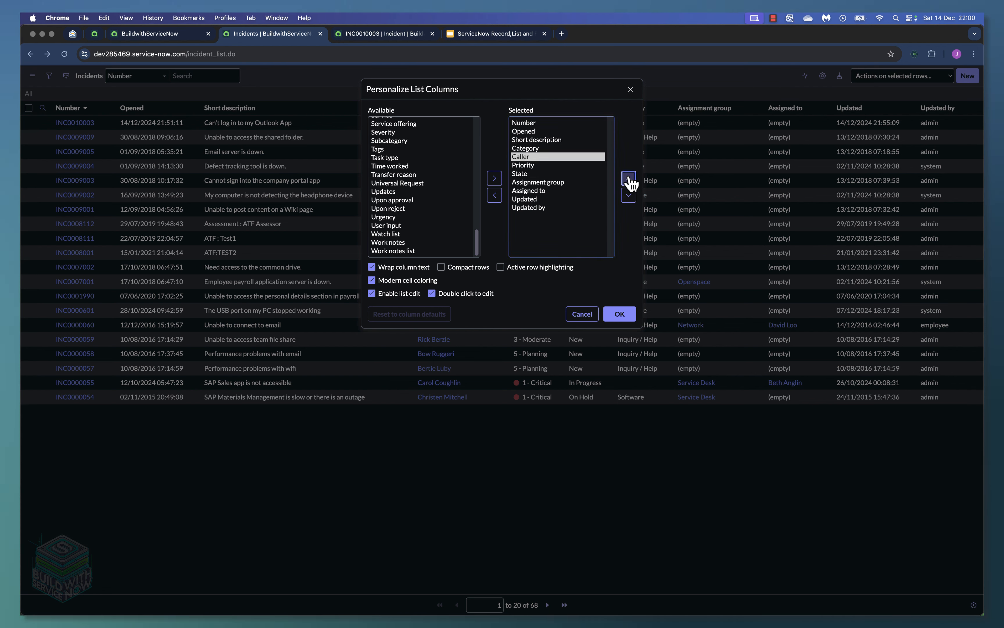
{"action": "left_click", "coordinate": [629, 178]}
{"action": "left_click", "coordinate": [629, 179]}
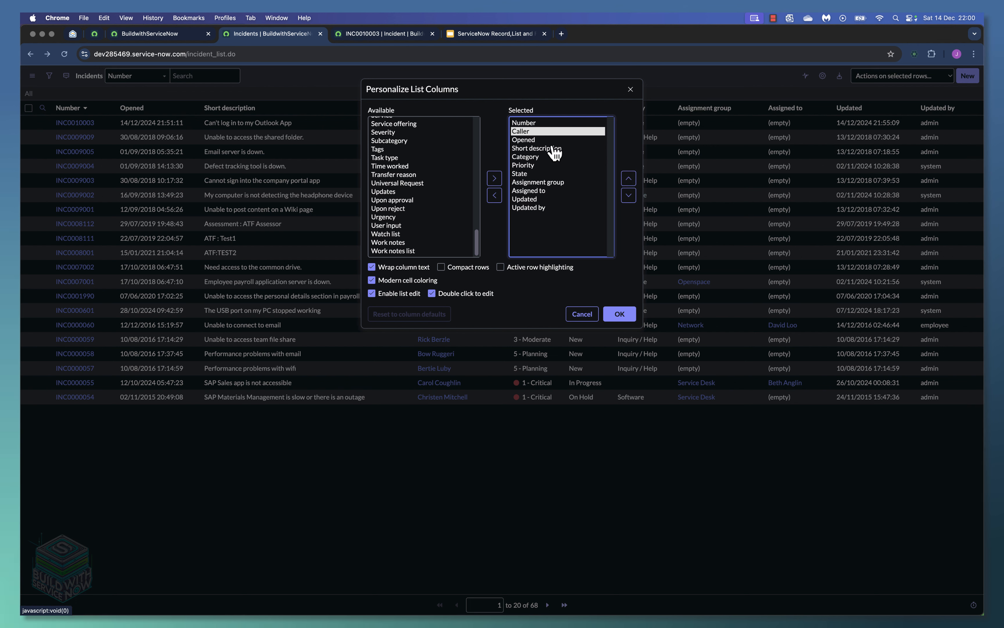
- Move the State column directly after Caller, and place Short description ahead of Opened in the selected columns
{"action": "left_click", "coordinate": [529, 174]}
{"action": "left_click", "coordinate": [629, 178]}
{"action": "left_click", "coordinate": [628, 179]}
{"action": "left_click", "coordinate": [629, 178]}
{"action": "left_click", "coordinate": [629, 178]}
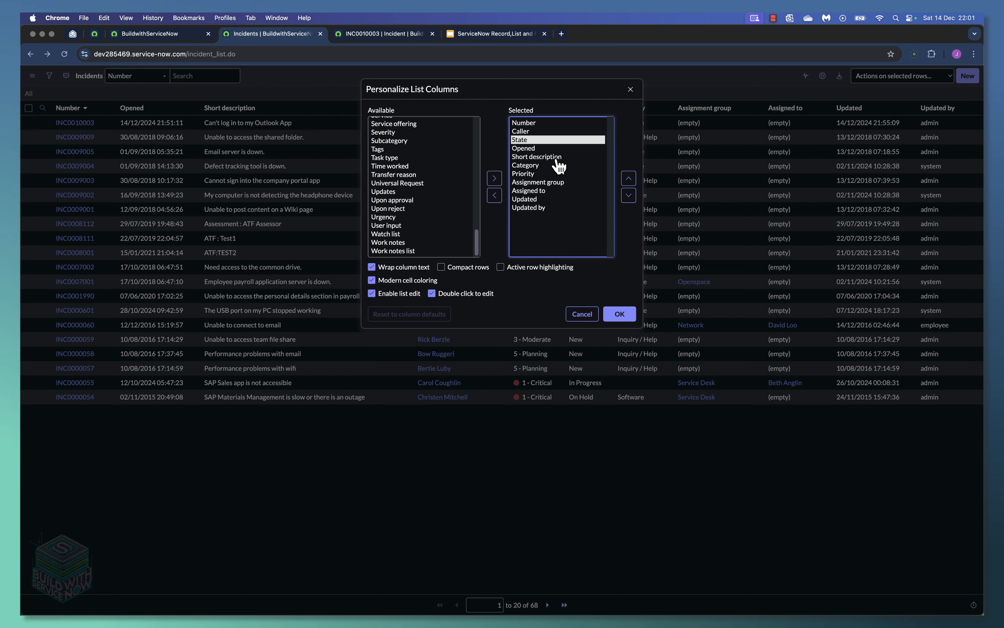
{"action": "left_click", "coordinate": [540, 158]}
{"action": "left_click", "coordinate": [629, 179]}
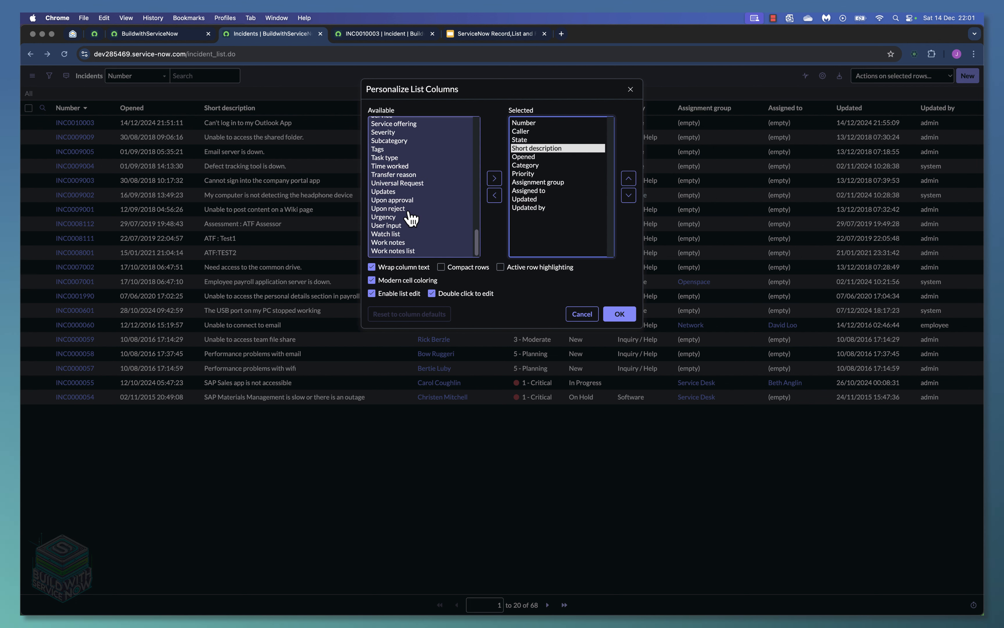
- Add the available Urgency and Impact columns to the incident list's selected columns
{"action": "left_click", "coordinate": [384, 217]}
{"action": "left_click", "coordinate": [494, 178]}
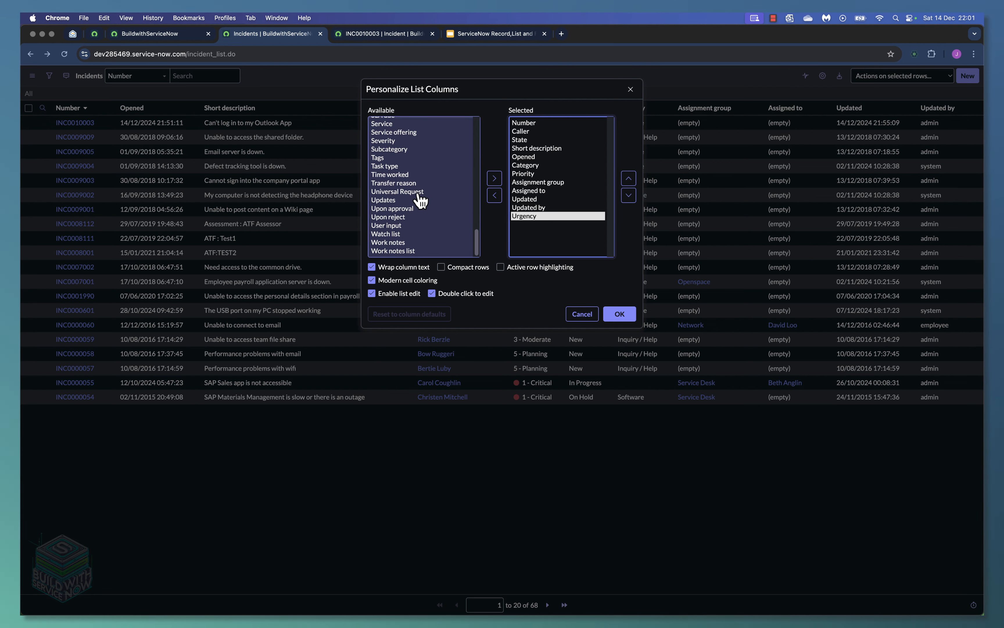
{"action": "left_click_drag", "start_coordinate": [477, 241], "coordinate": [475, 172]}
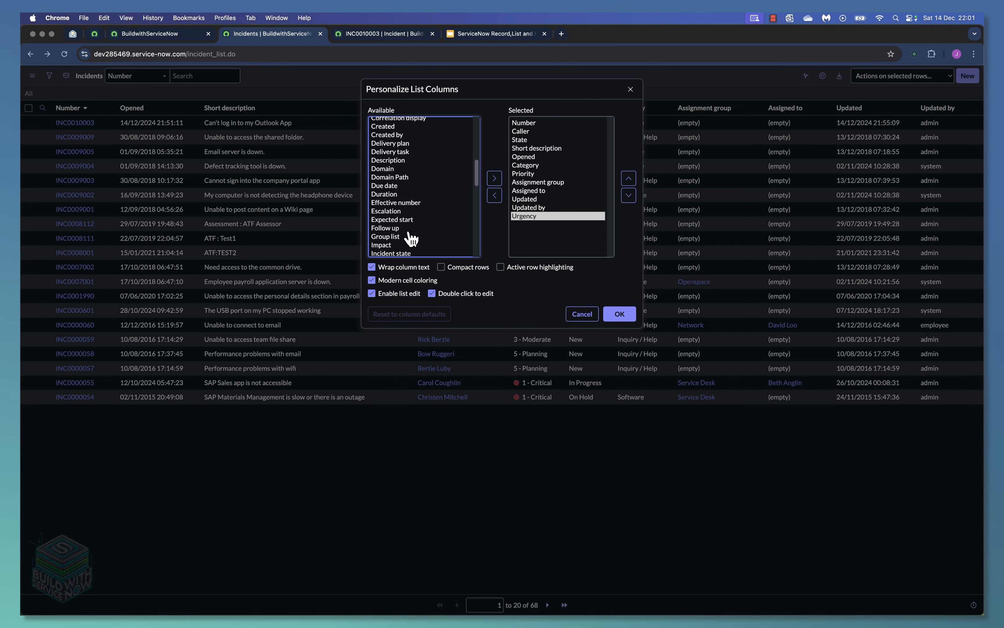
{"action": "left_click", "coordinate": [385, 245]}
{"action": "double_click", "coordinate": [387, 246]}
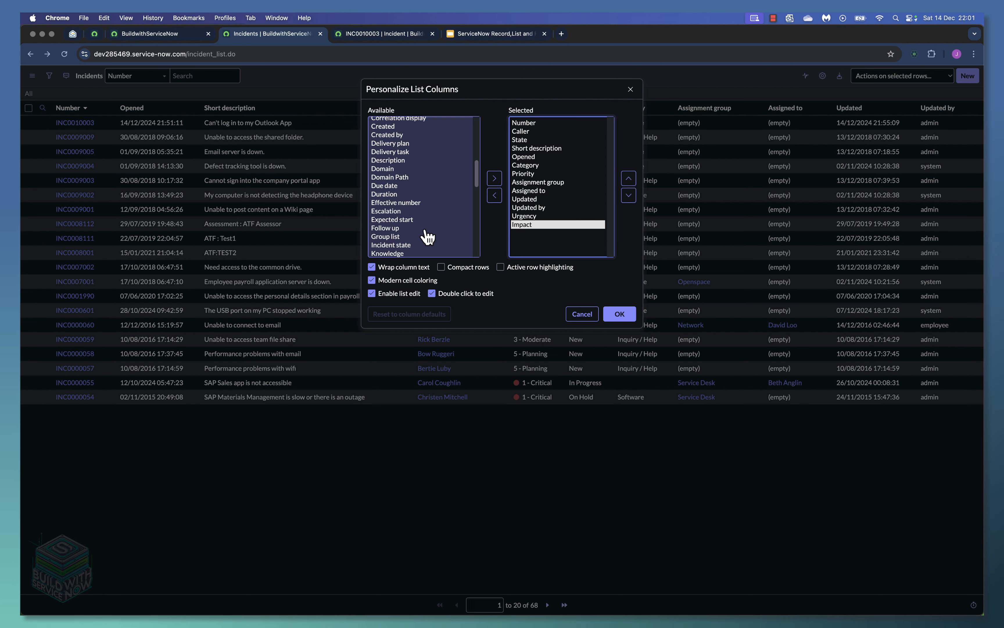
- Move Urgency and Impact together so they sit between Category and Priority, and apply the personalized column layout
{"action": "left_click", "coordinate": [536, 216]}
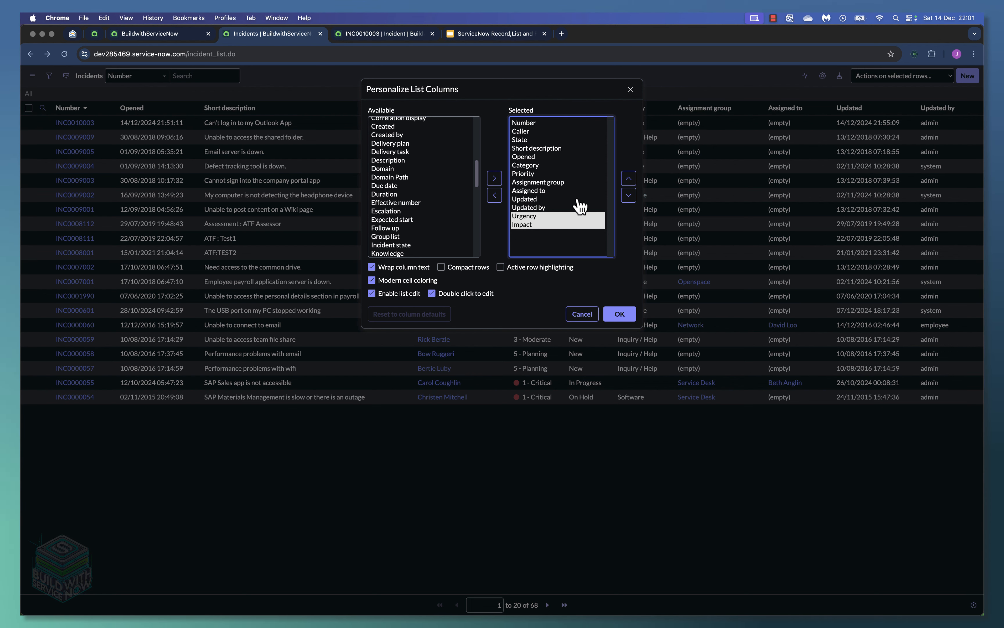
{"action": "left_click", "coordinate": [629, 178]}
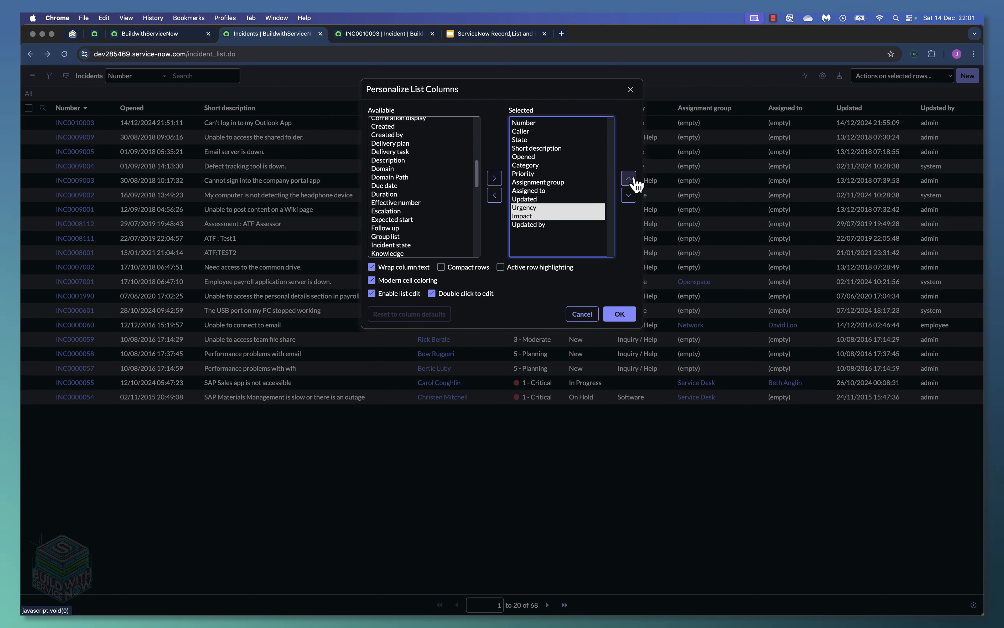
{"action": "left_click", "coordinate": [629, 179]}
{"action": "left_click", "coordinate": [629, 179]}
{"action": "left_click", "coordinate": [629, 179]}
{"action": "left_click", "coordinate": [629, 178]}
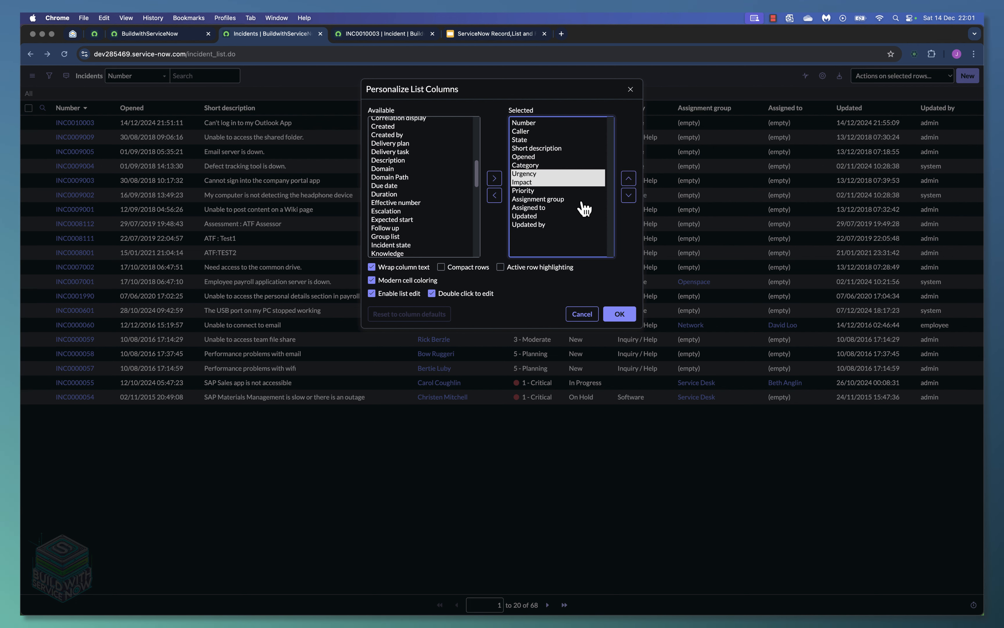
{"action": "left_click", "coordinate": [621, 315]}
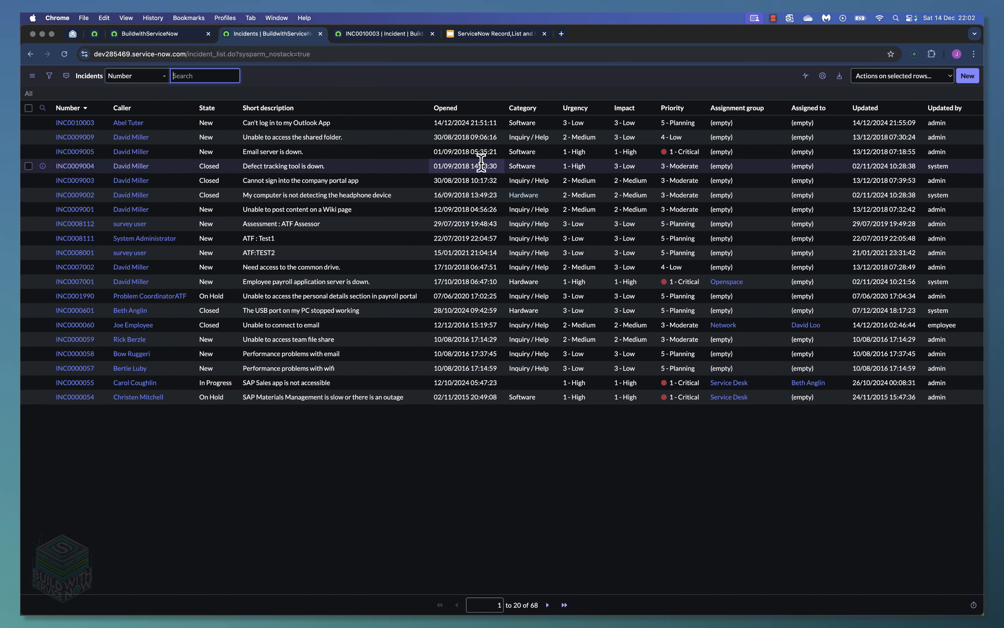
- Change the category of the "Defect tracking tool is down." incident to Hardware directly in the list and save the edit
{"action": "double_click", "coordinate": [543, 166]}
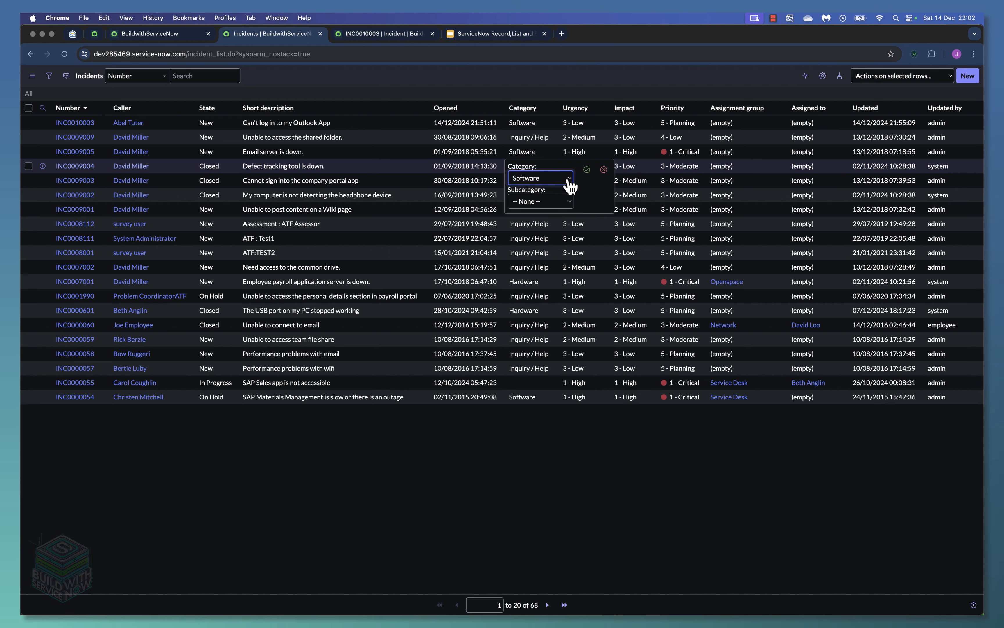
{"action": "left_click", "coordinate": [565, 182]}
{"action": "left_click", "coordinate": [549, 193]}
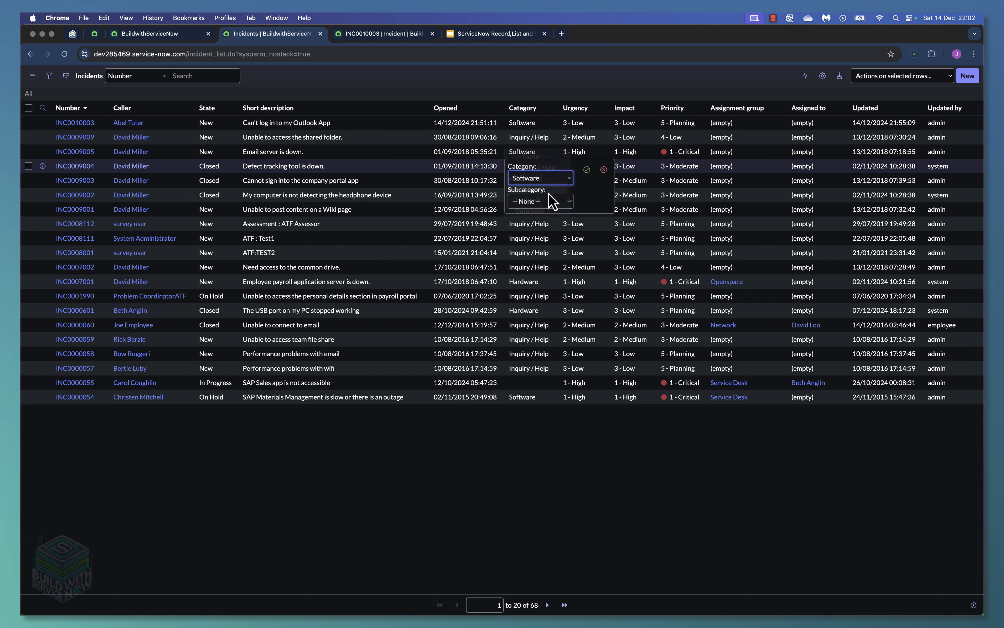
{"action": "left_click", "coordinate": [545, 202]}
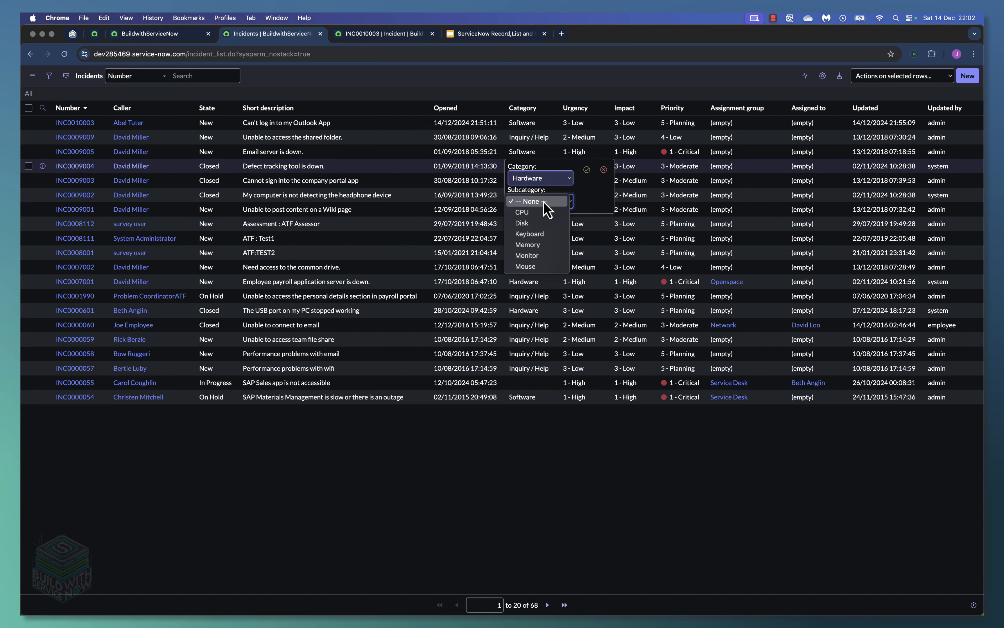
{"action": "left_click", "coordinate": [543, 215]}
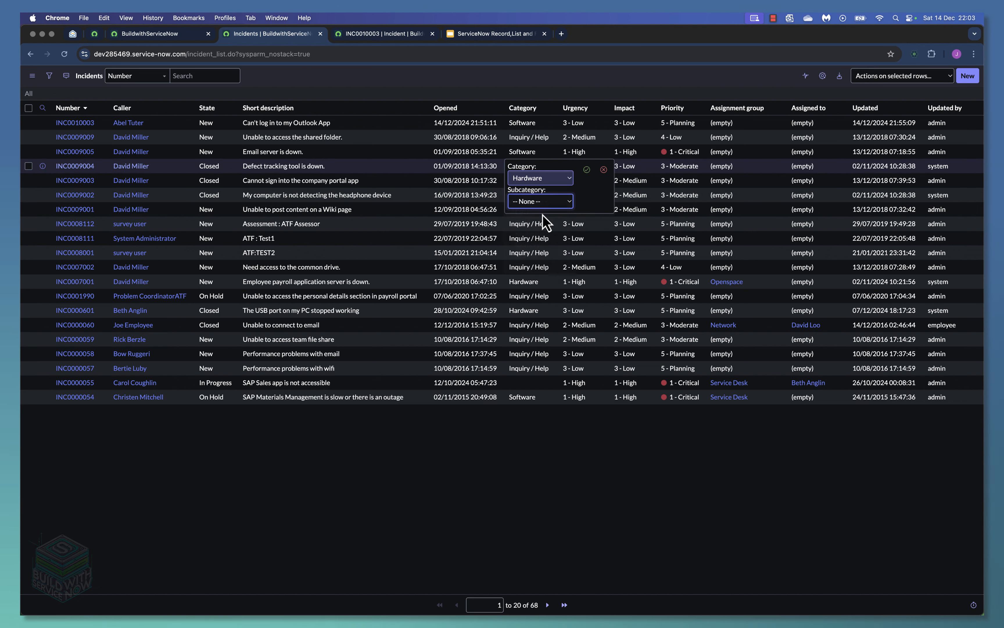
{"action": "left_click", "coordinate": [587, 169]}
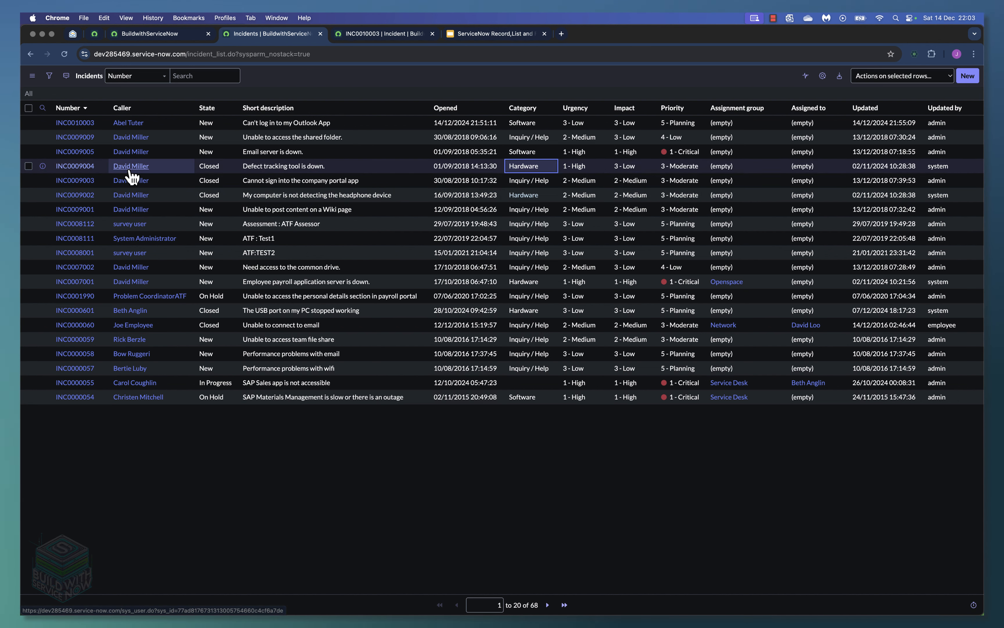
- Open the "Defect tracking tool is down." incident in a new tab and view it there, closing the previously opened incident's tab
{"action": "left_click", "coordinate": [88, 167], "text": "super"}
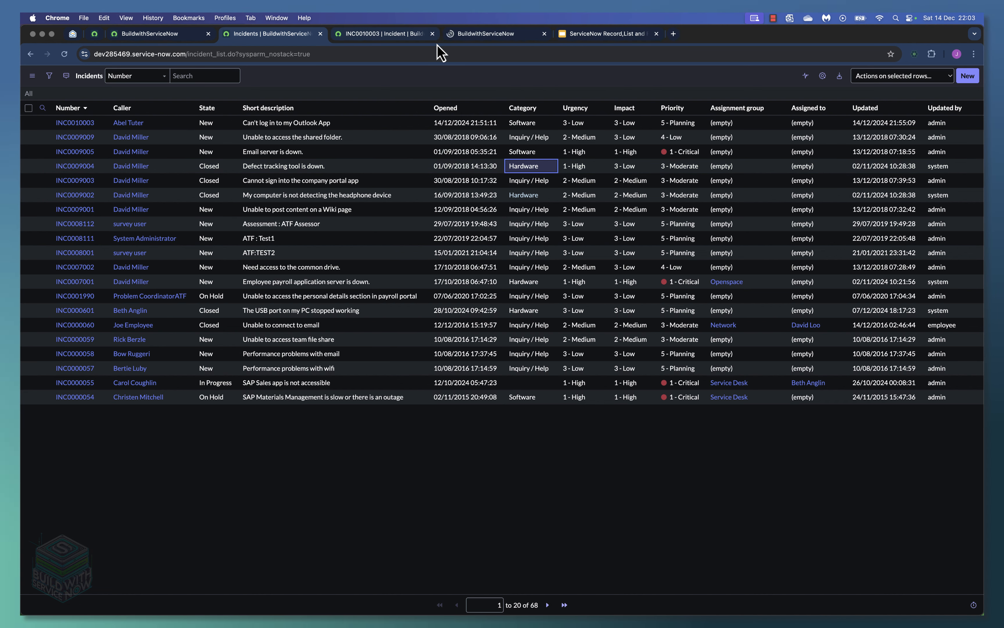
{"action": "left_click", "coordinate": [432, 34]}
{"action": "left_click", "coordinate": [384, 37]}
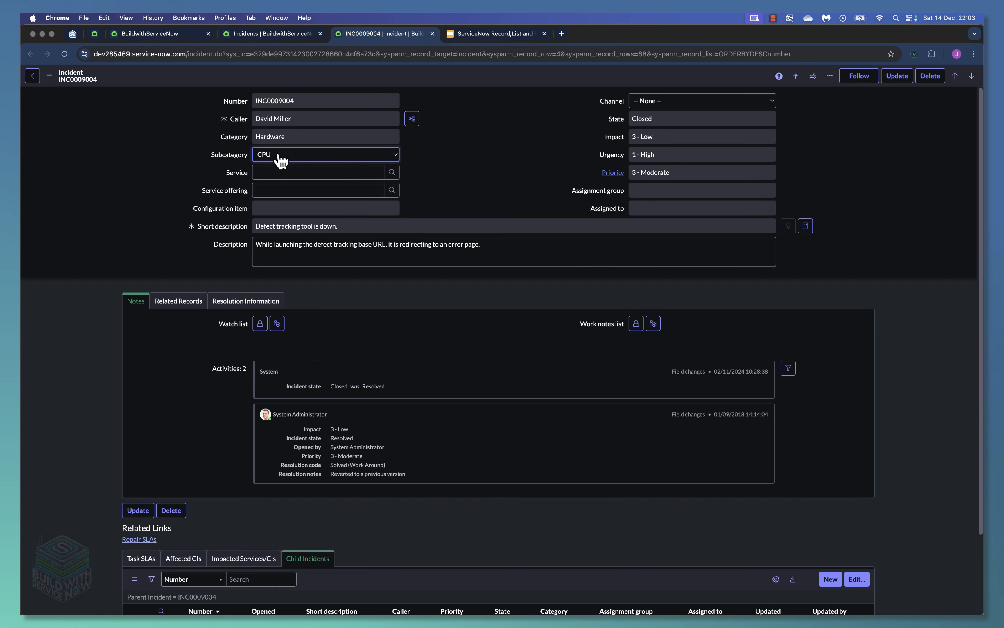
- Return to the incident list, group it by Category, and expand and collapse the empty-category group
{"action": "left_click", "coordinate": [307, 34]}
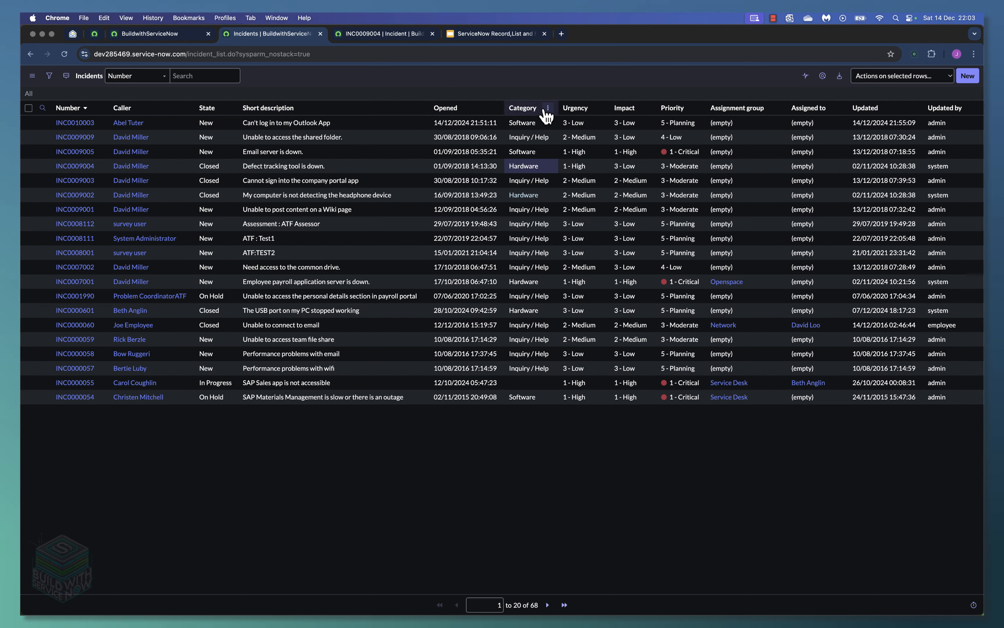
{"action": "left_click", "coordinate": [548, 108]}
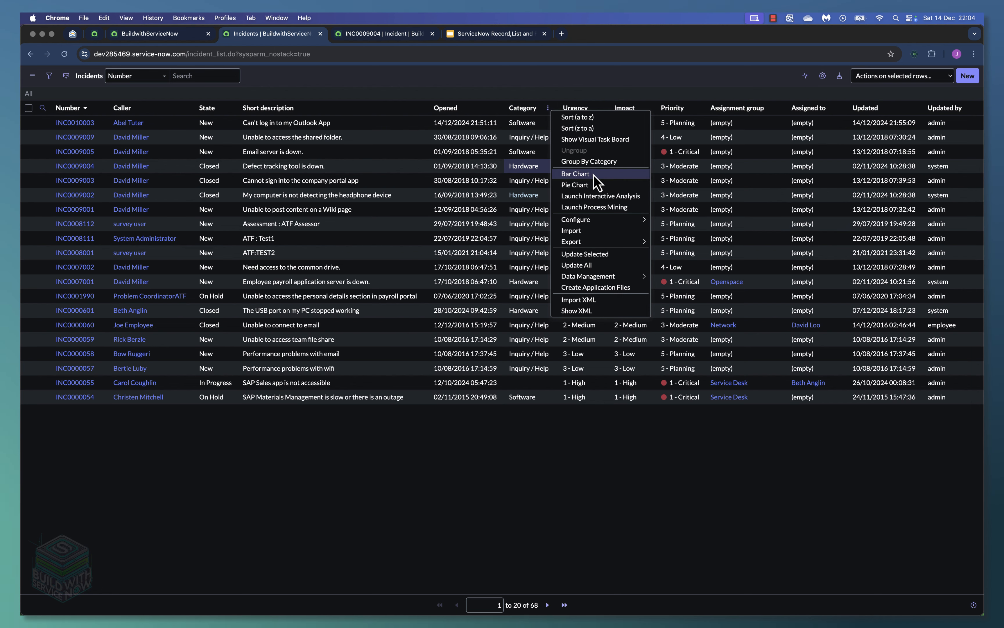
{"action": "left_click", "coordinate": [593, 162]}
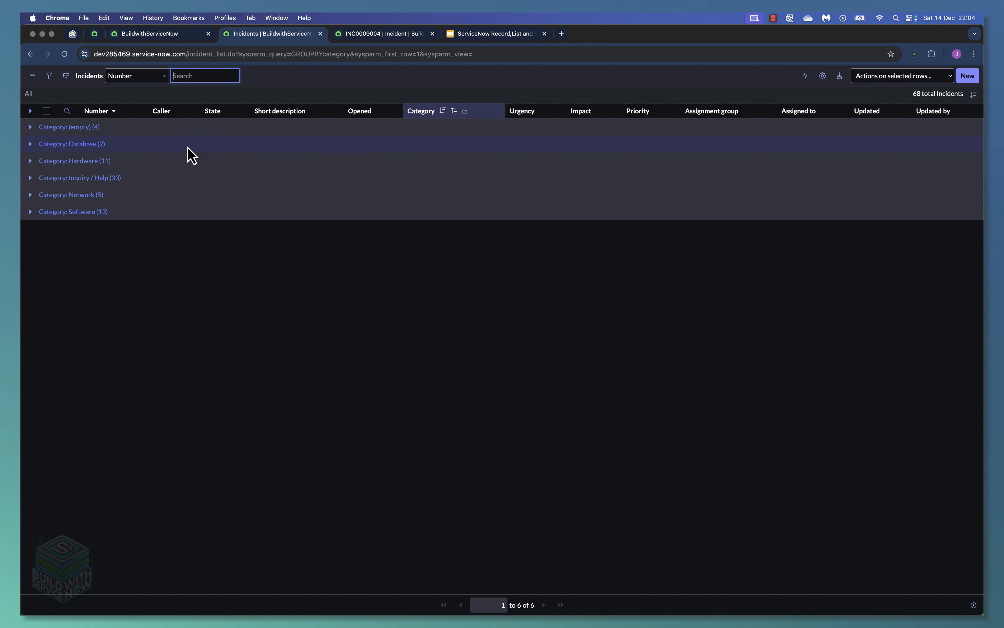
{"action": "left_click", "coordinate": [31, 127]}
{"action": "left_click", "coordinate": [31, 128]}
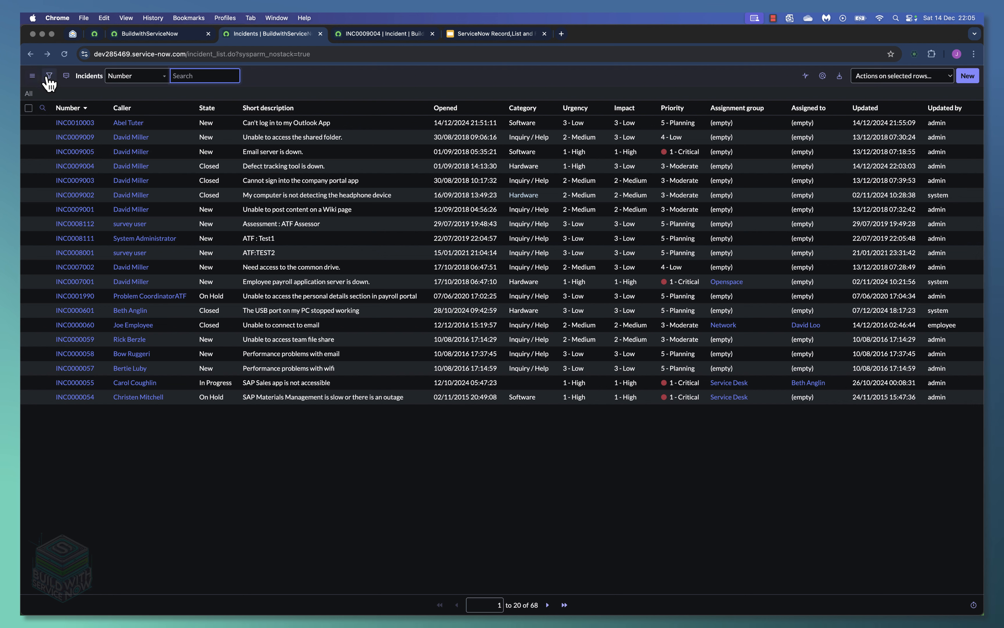
- Set the incident list to show 100 rows per page
{"action": "left_click", "coordinate": [33, 76]}
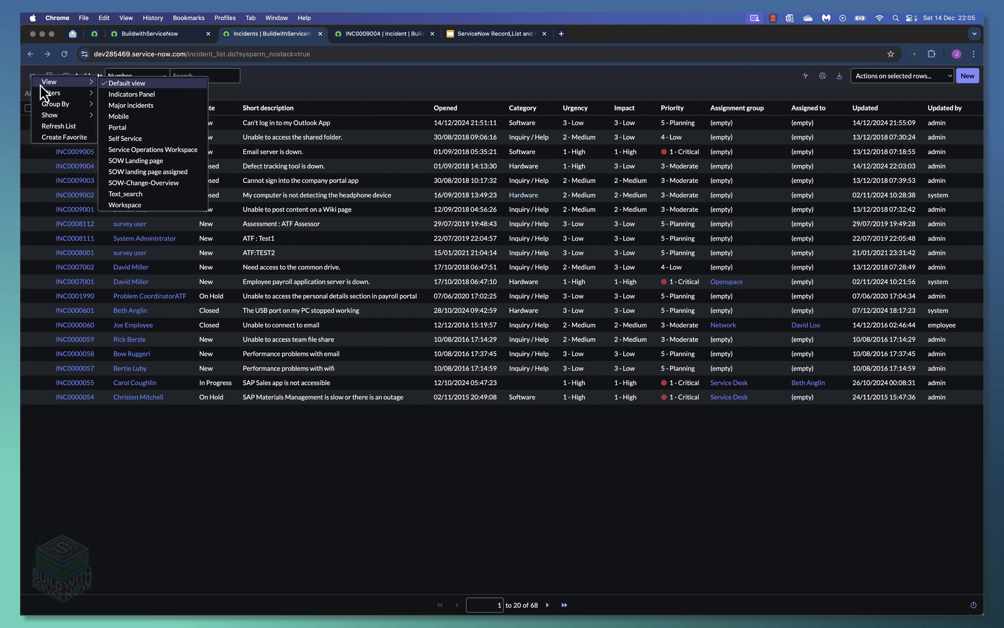
{"action": "mouse_move", "coordinate": [56, 115]}
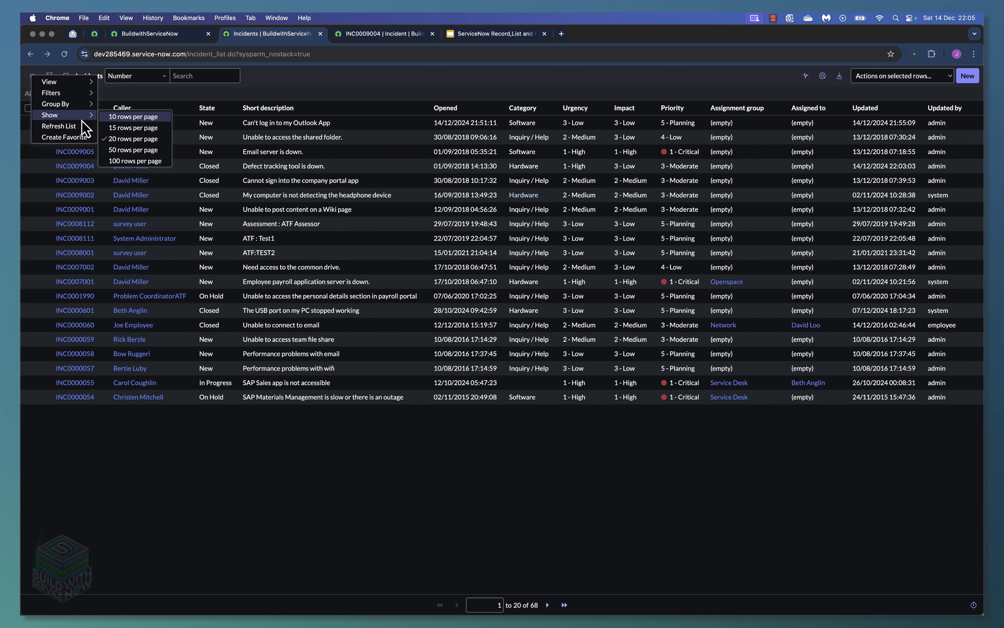
{"action": "left_click", "coordinate": [125, 161]}
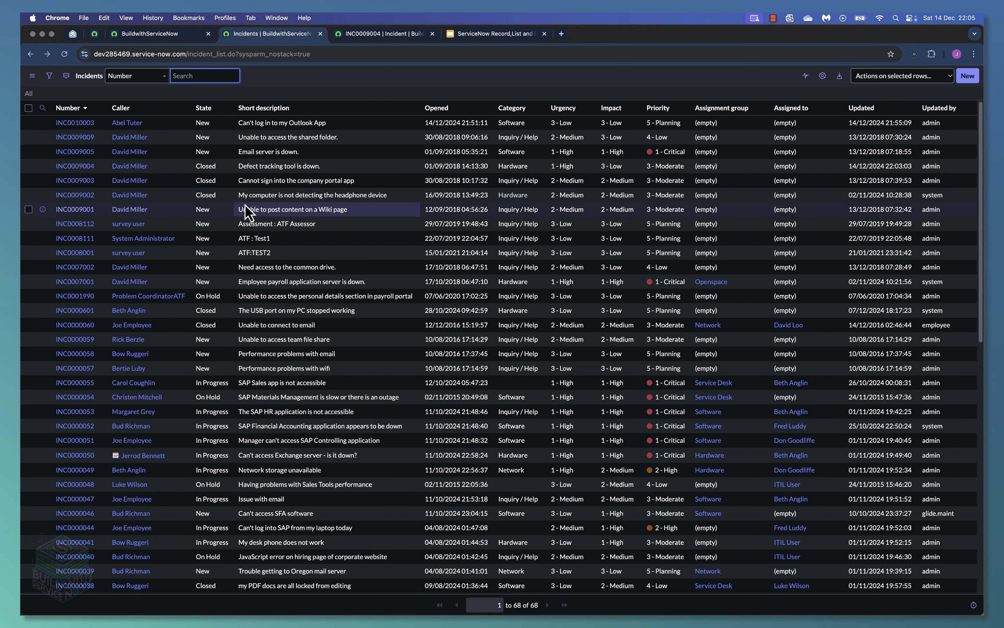
- Set the incident list to show 50 rows per page and look through the listed records
{"action": "left_click", "coordinate": [32, 76]}
{"action": "mouse_move", "coordinate": [66, 116]}
{"action": "left_click", "coordinate": [123, 152]}
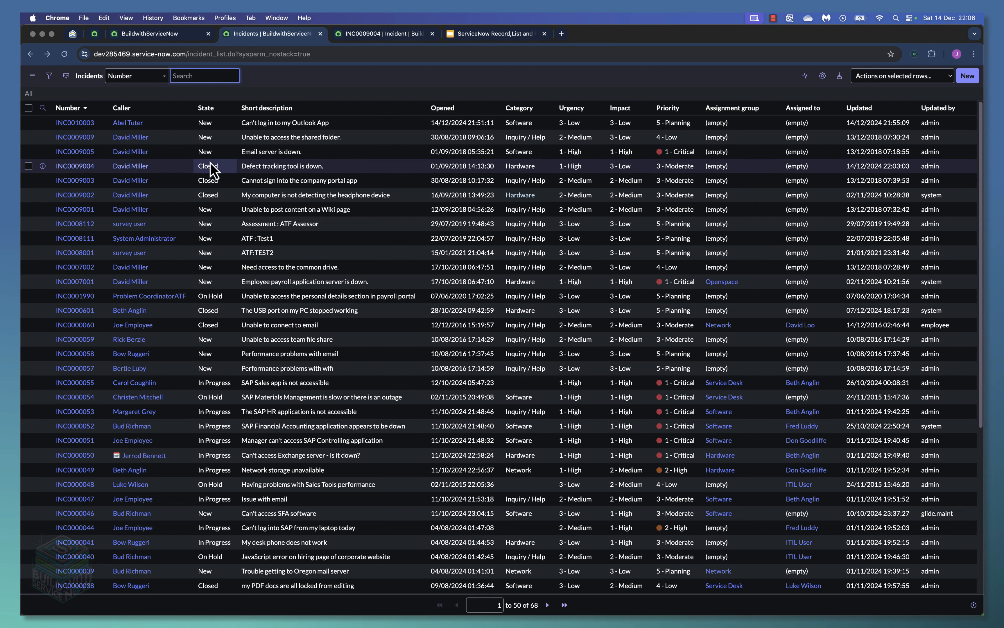
{"action": "scroll", "coordinate": [170, 178], "scroll_direction": "down", "scroll_amount": 6}
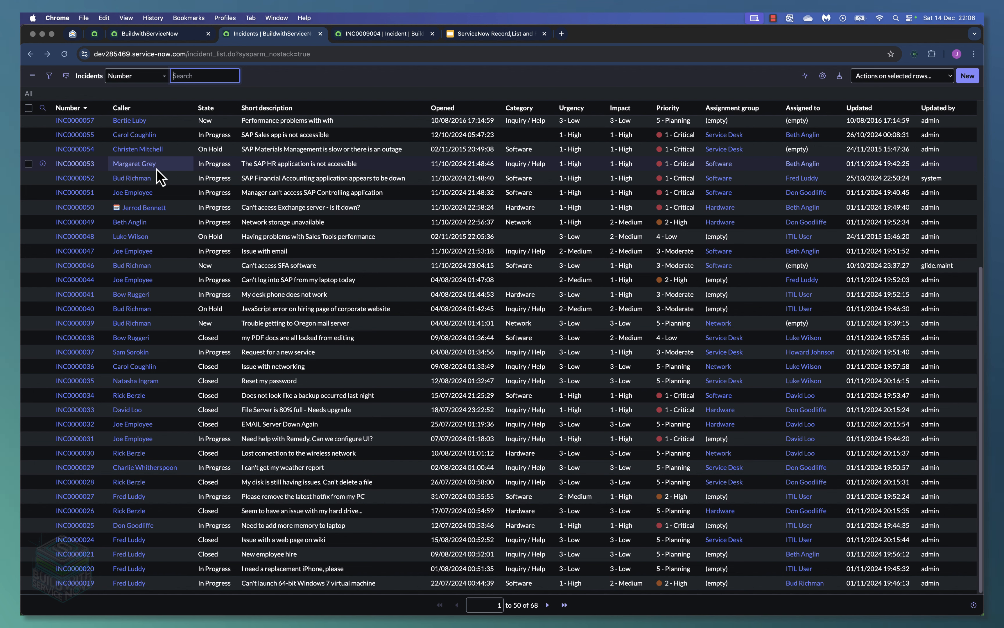
- Switch the incident list to the Mobile view, and return it to the Default view
{"action": "left_click", "coordinate": [32, 76]}
{"action": "mouse_move", "coordinate": [66, 83]}
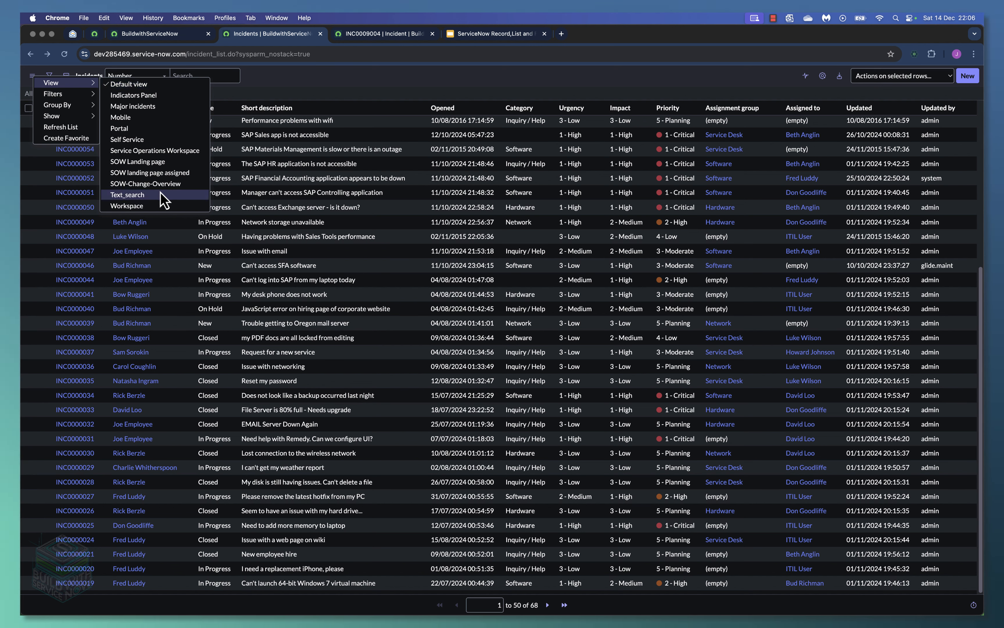
{"action": "left_click", "coordinate": [126, 118]}
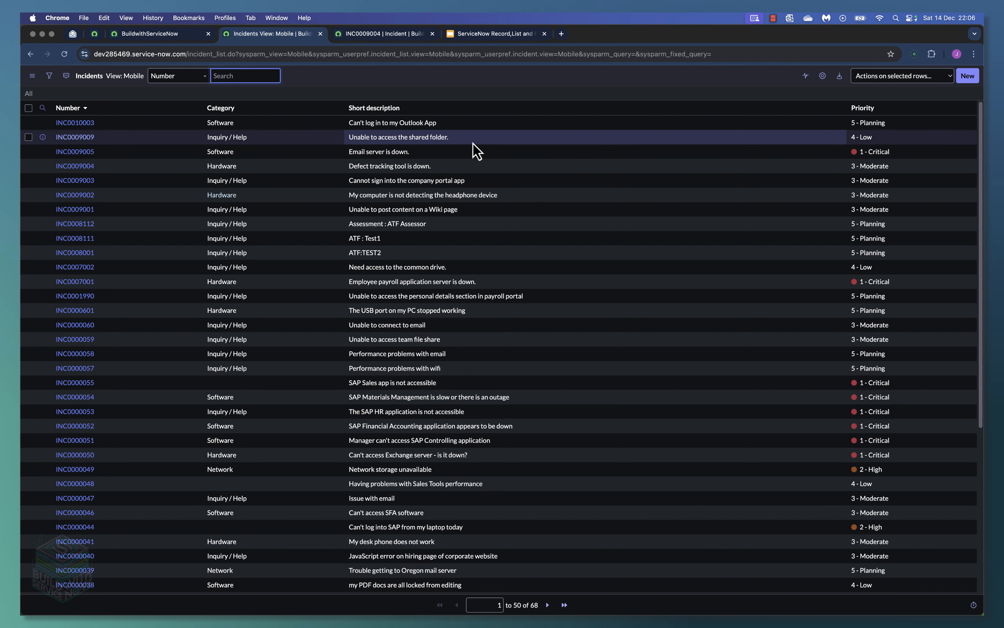
{"action": "left_click", "coordinate": [37, 81]}
{"action": "mouse_move", "coordinate": [54, 86]}
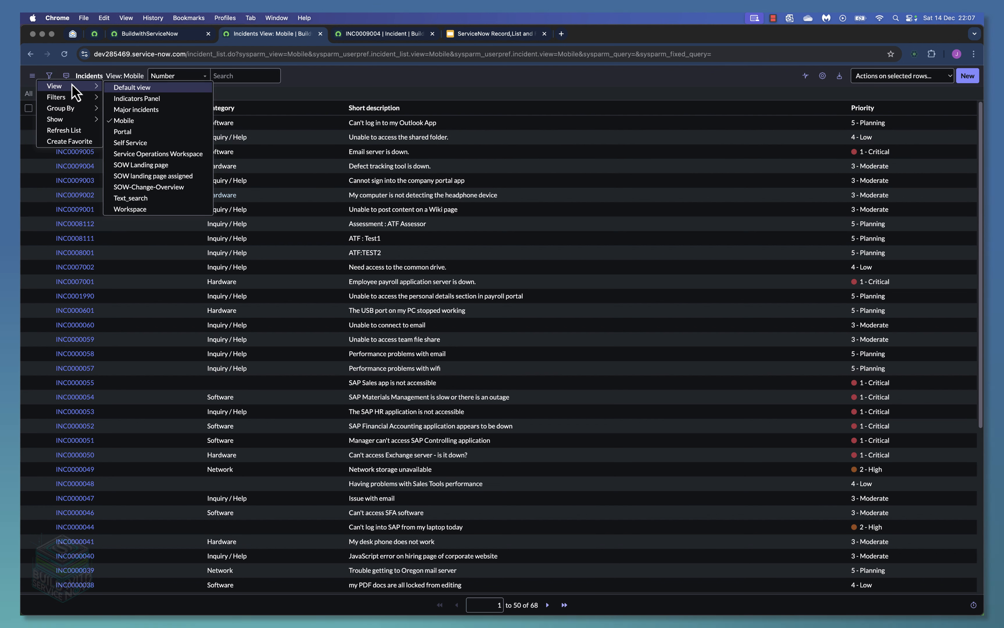
{"action": "left_click", "coordinate": [131, 85]}
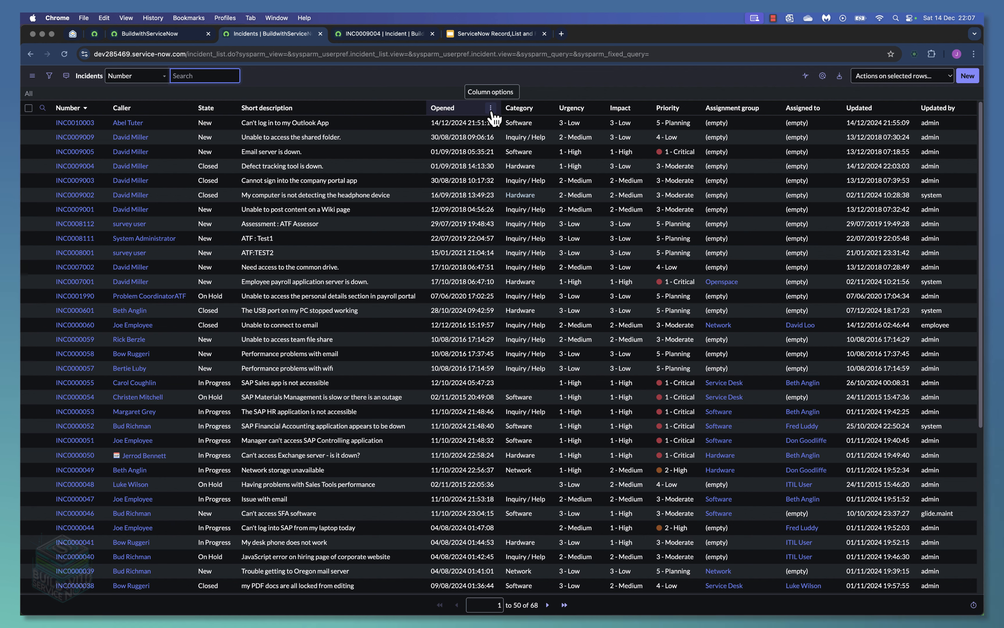
- Generate a pie chart of the incidents by Impact and inspect the share of its slices
{"action": "left_click", "coordinate": [641, 109]}
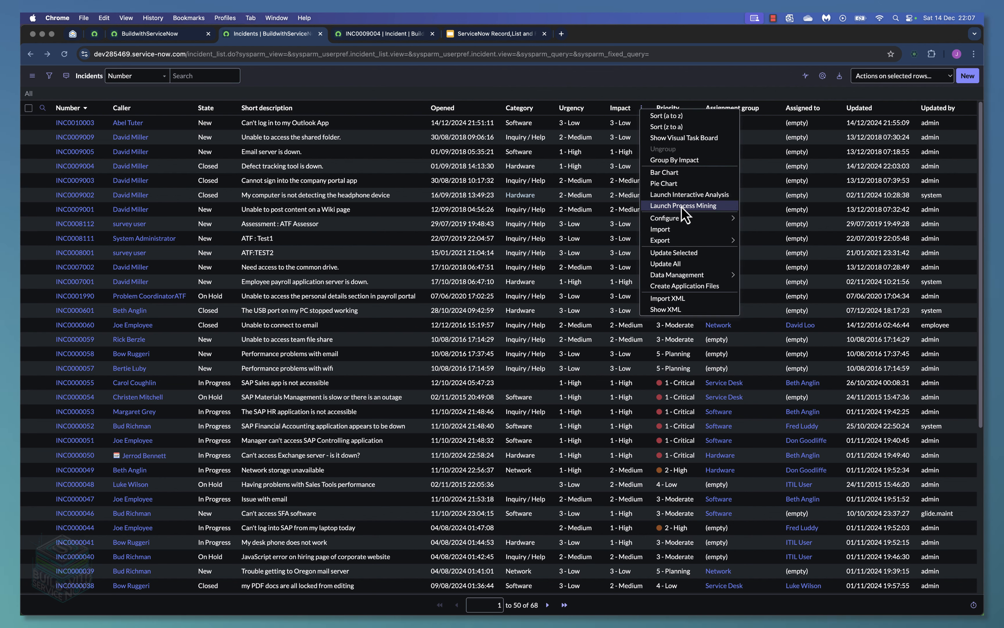
{"action": "left_click", "coordinate": [664, 185]}
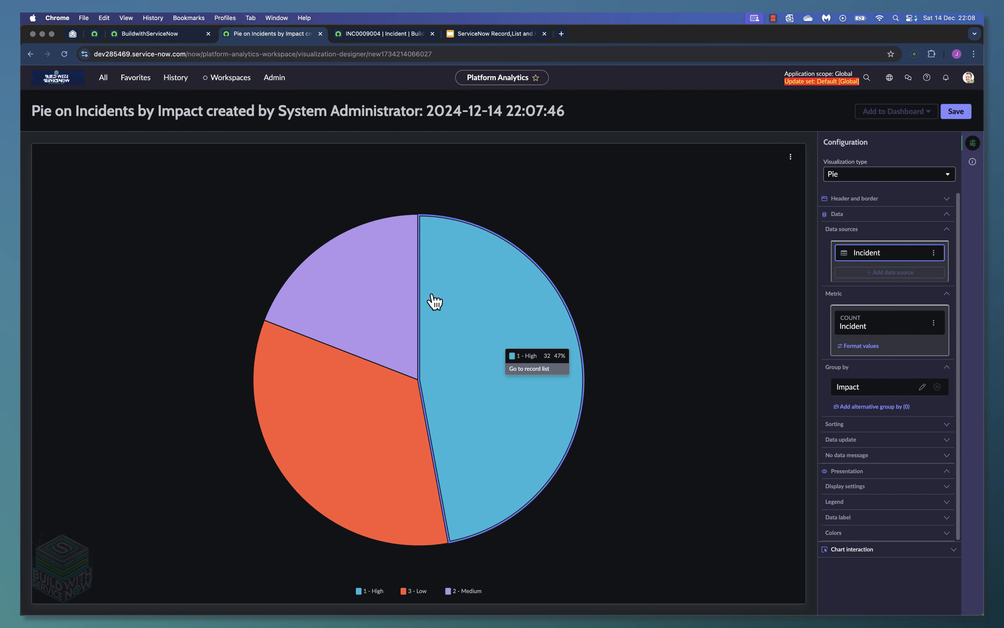
{"action": "mouse_move", "coordinate": [365, 224]}
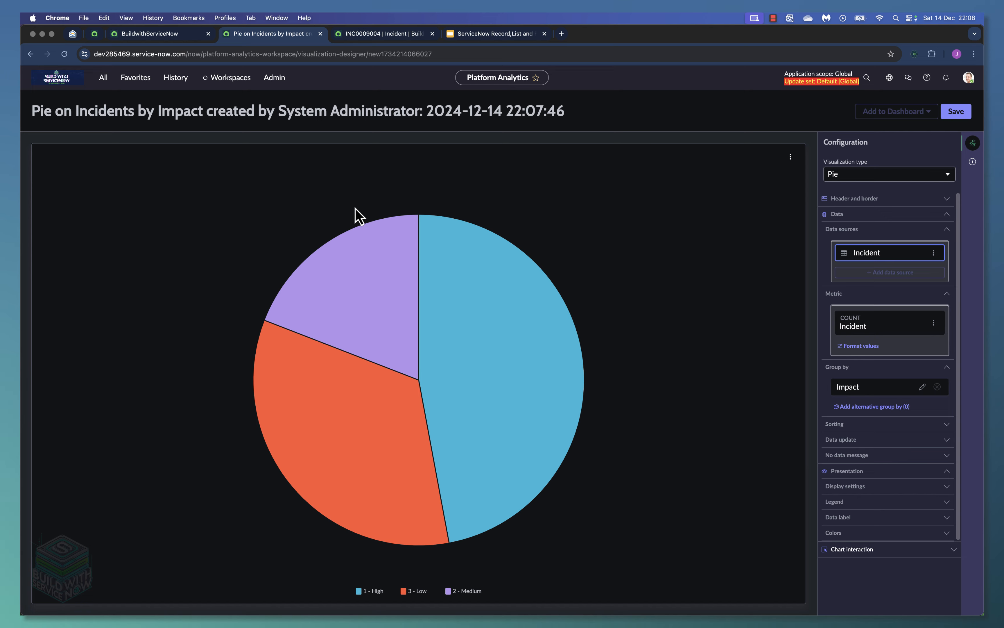
{"action": "mouse_move", "coordinate": [473, 310]}
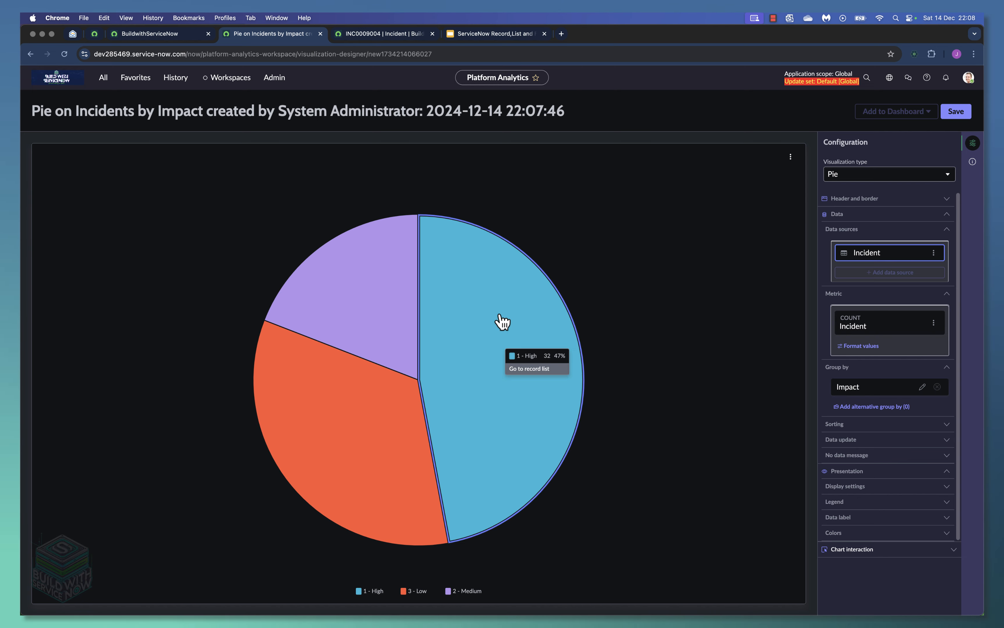
- View the incident records behind the chart's 1 - High and 2 - Medium slices, returning to the chart after each
{"action": "left_click", "coordinate": [485, 320]}
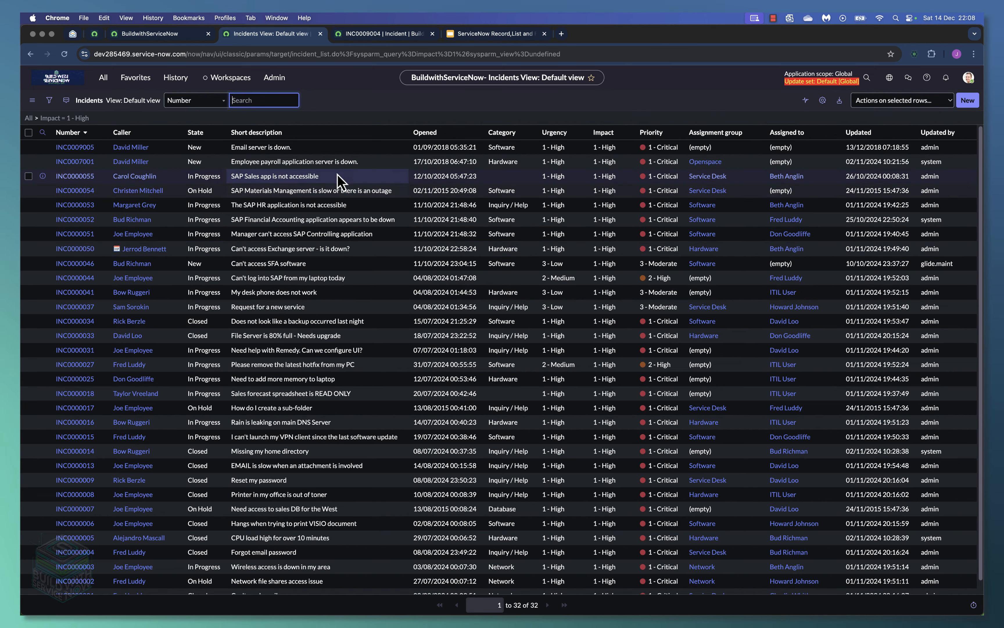
{"action": "key", "text": "super+["}
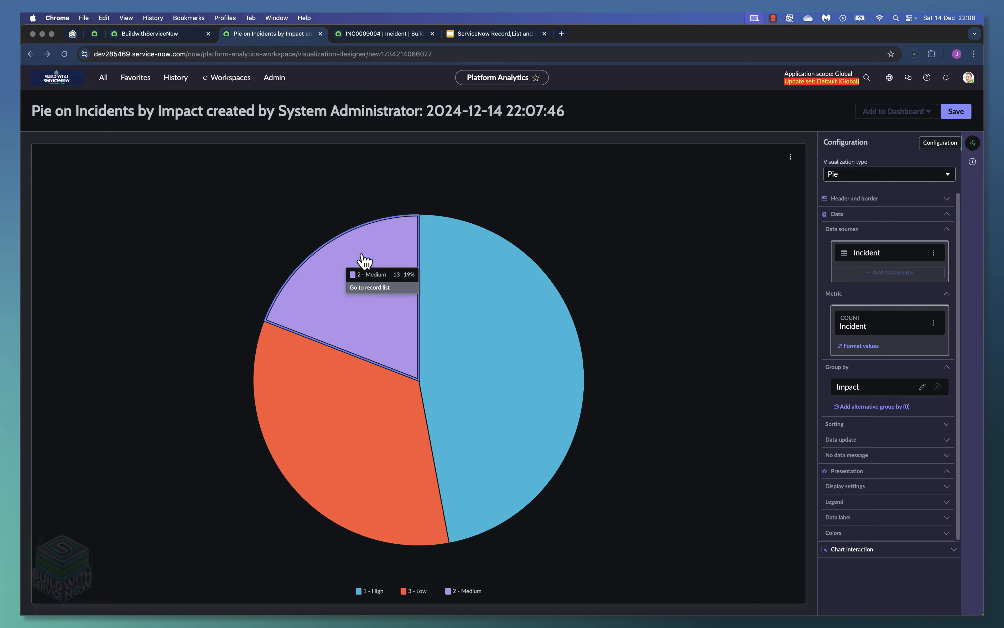
{"action": "left_click", "coordinate": [362, 262]}
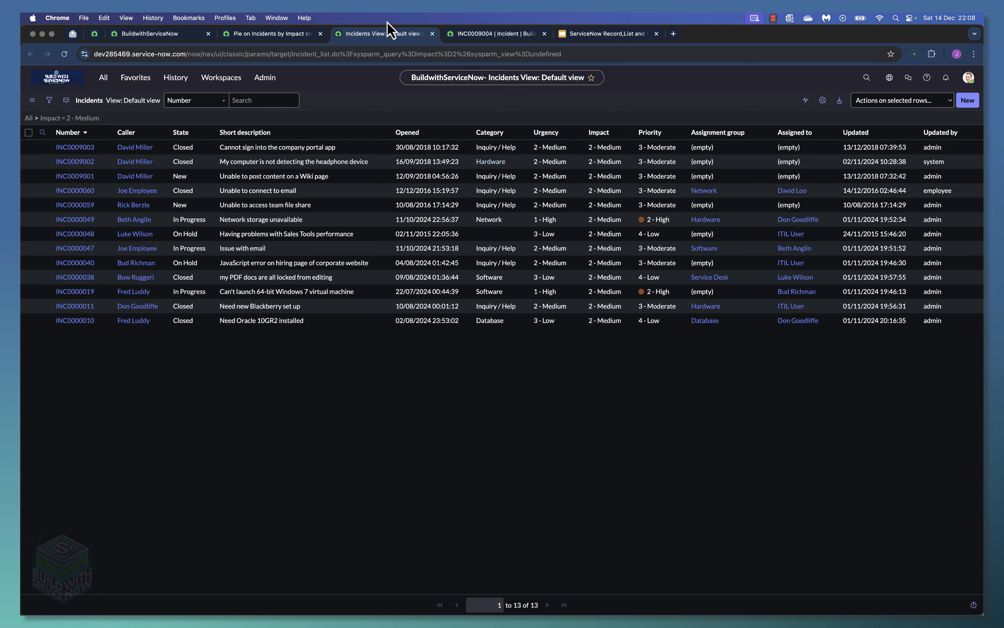
{"action": "left_click", "coordinate": [291, 35]}
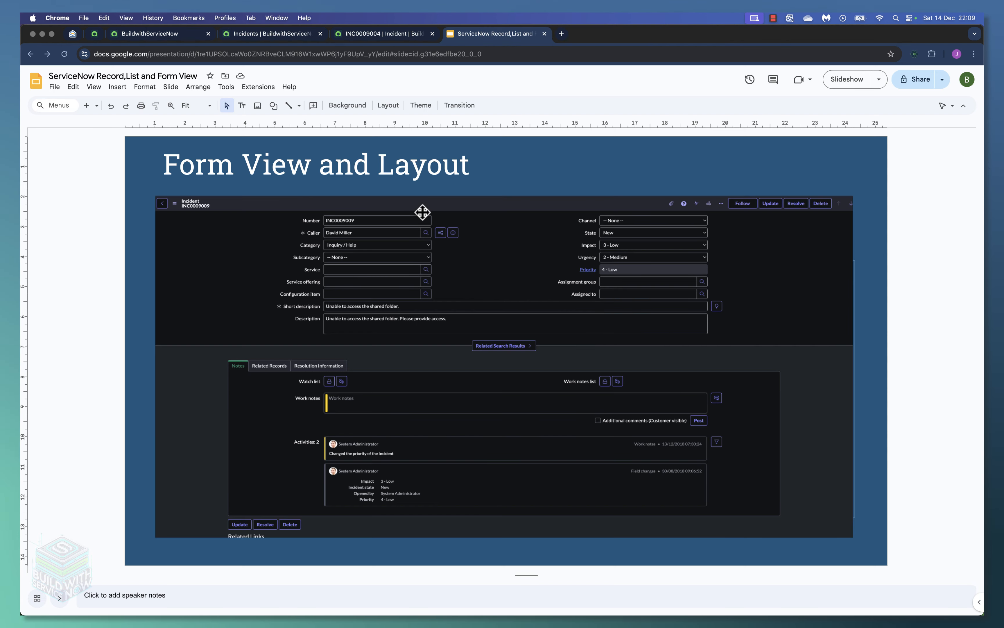
- Review the list view, form view and "List View vs Form View" slides in Google Slides against the open incident form
{"action": "scroll", "coordinate": [475, 292], "scroll_direction": "up", "scroll_amount": 1}
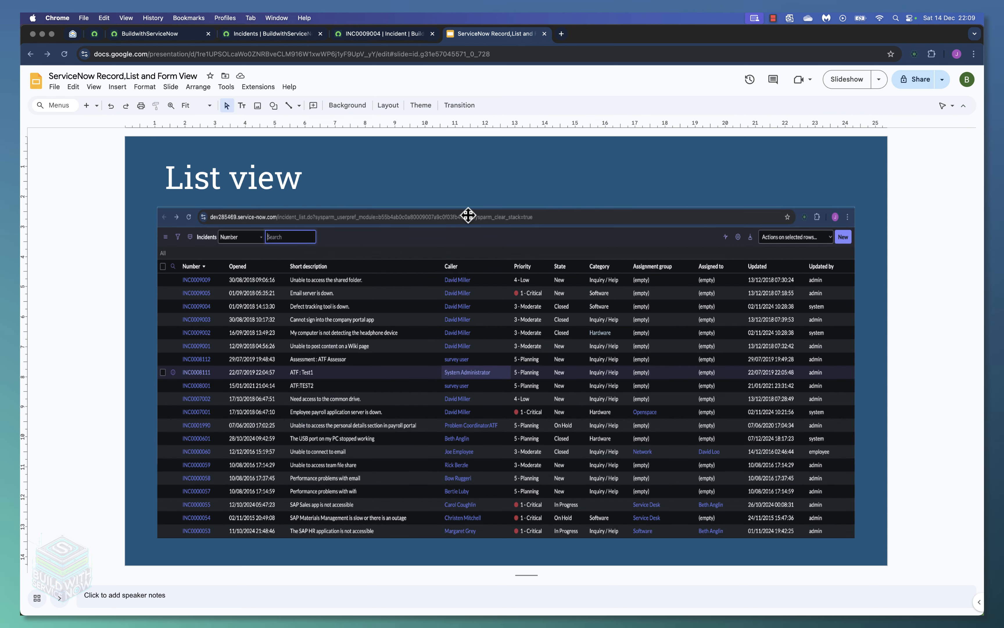
{"action": "scroll", "coordinate": [469, 216], "scroll_direction": "down", "scroll_amount": 1}
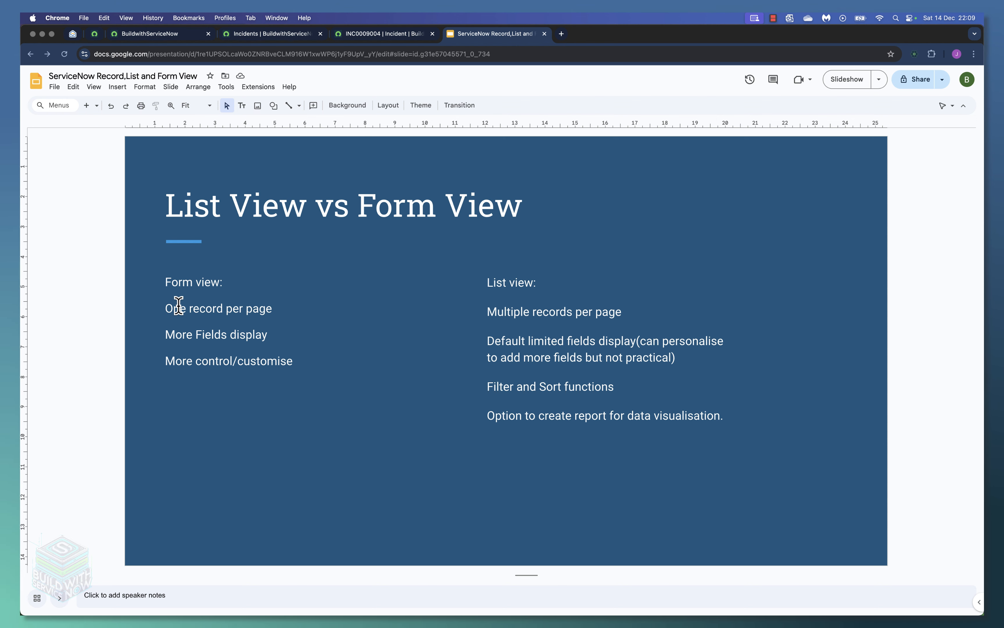
{"action": "left_click", "coordinate": [398, 35]}
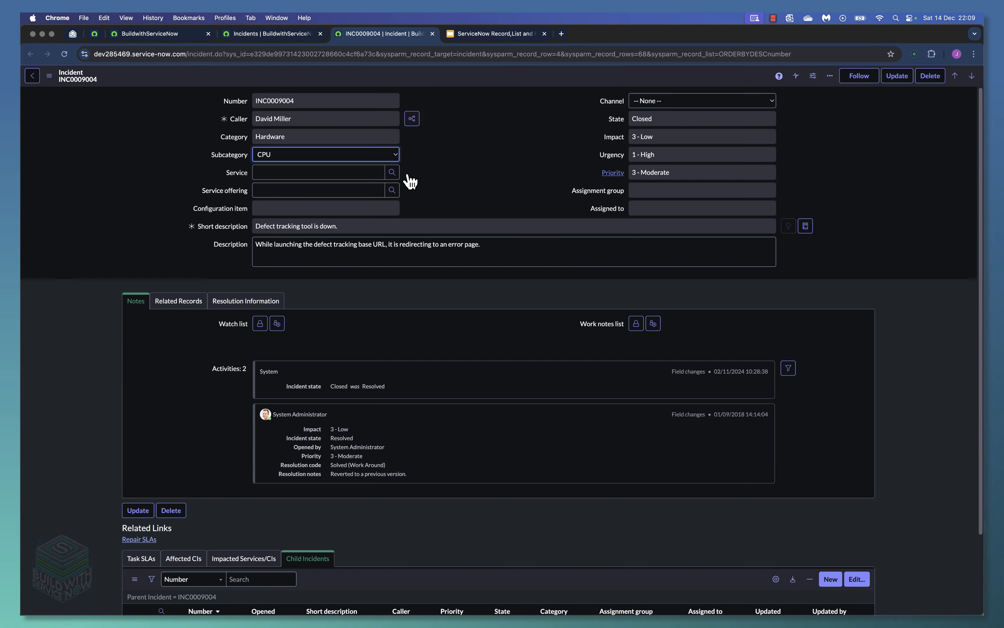
{"action": "left_click", "coordinate": [494, 34]}
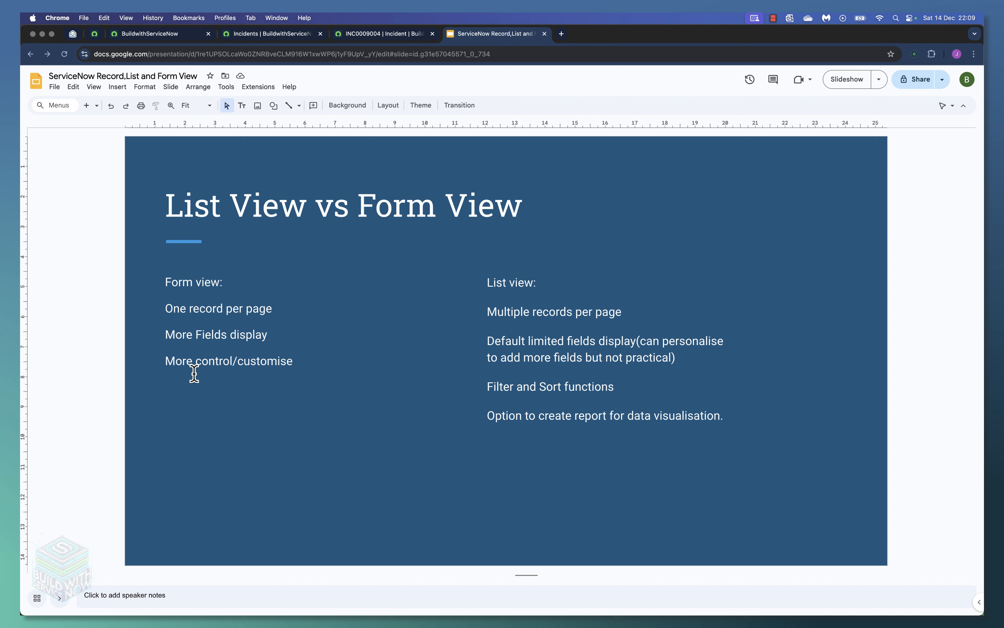
- Switch back to the "Defect tracking tool is down." incident form and show its Related Records section
{"action": "left_click", "coordinate": [365, 36]}
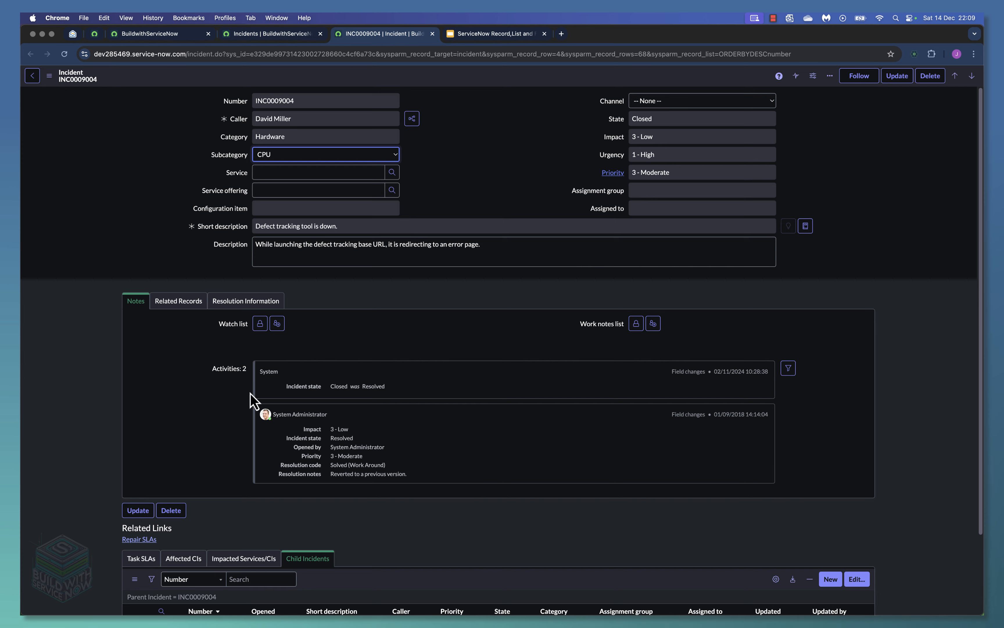
{"action": "left_click", "coordinate": [182, 302]}
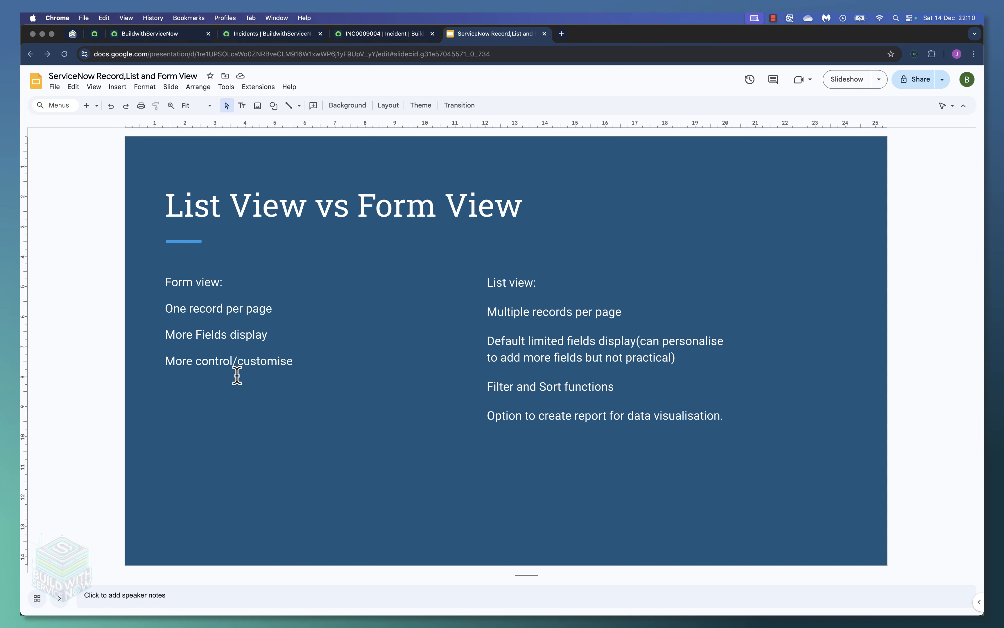
- Examine the incident form's Configure options, such as Form Layout, without choosing one, and point out its Number to Subcategory fields
{"action": "left_click", "coordinate": [379, 36]}
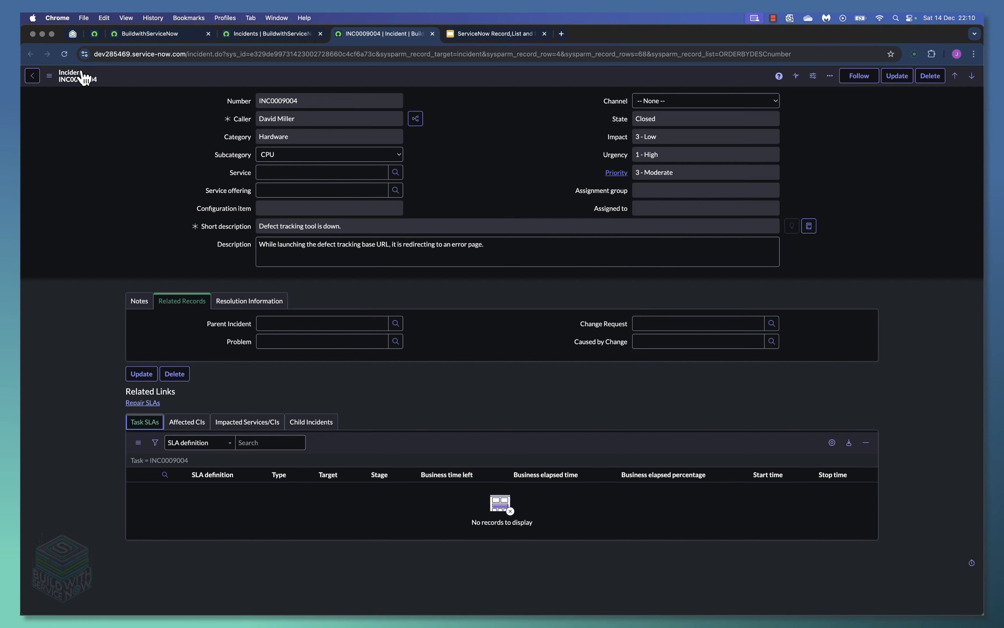
{"action": "left_click", "coordinate": [49, 76]}
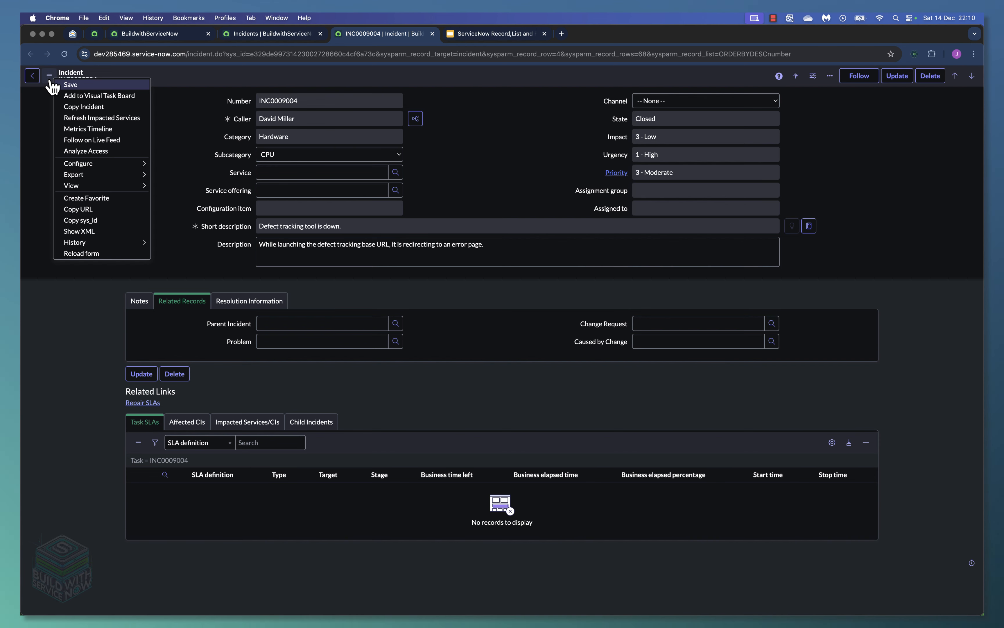
{"action": "mouse_move", "coordinate": [94, 166]}
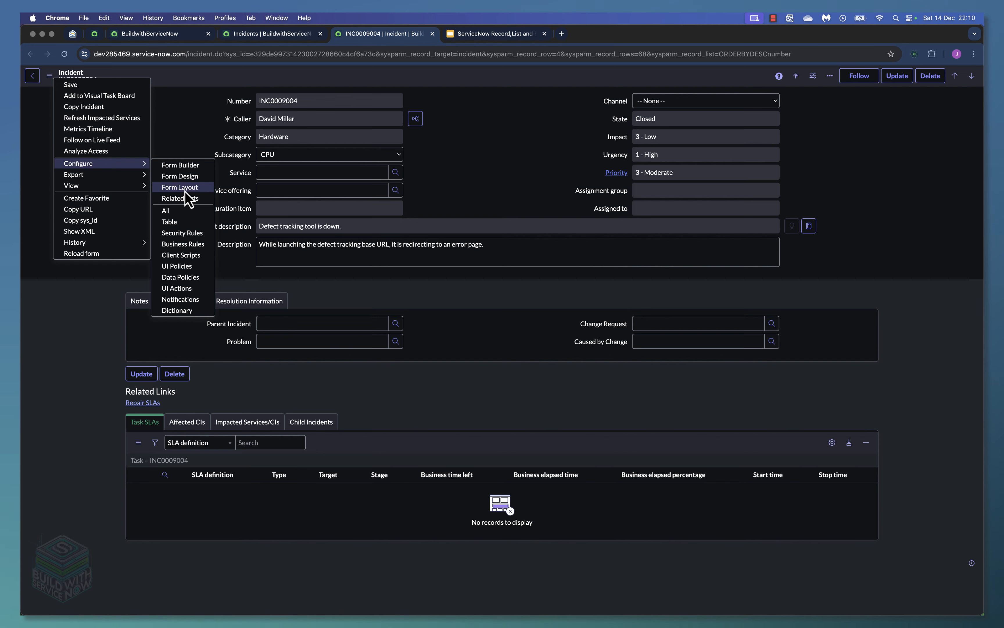
{"action": "key", "text": "Escape"}
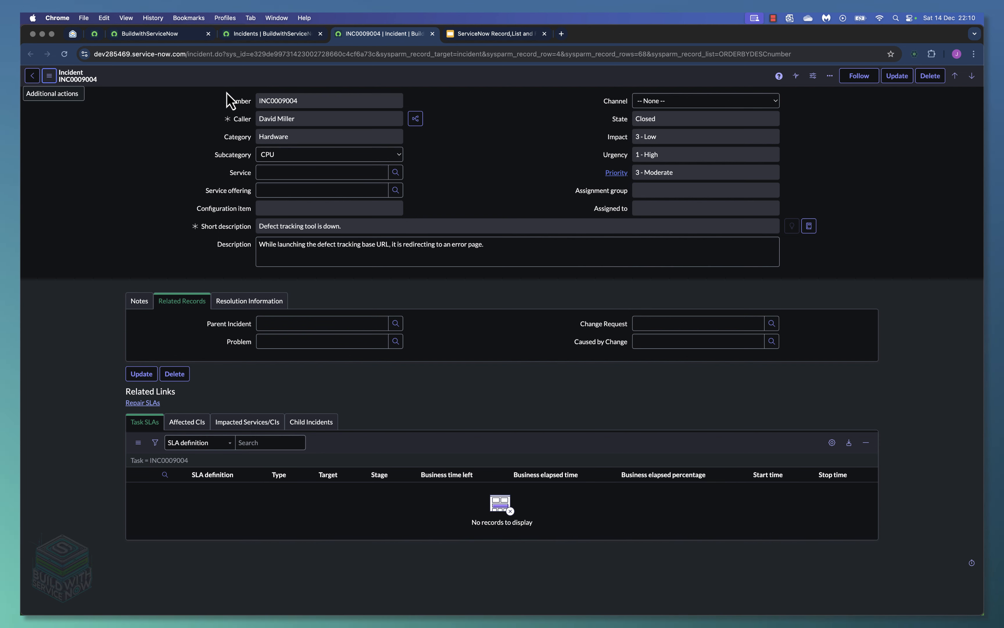
{"action": "left_click_drag", "start_coordinate": [209, 101], "coordinate": [496, 145]}
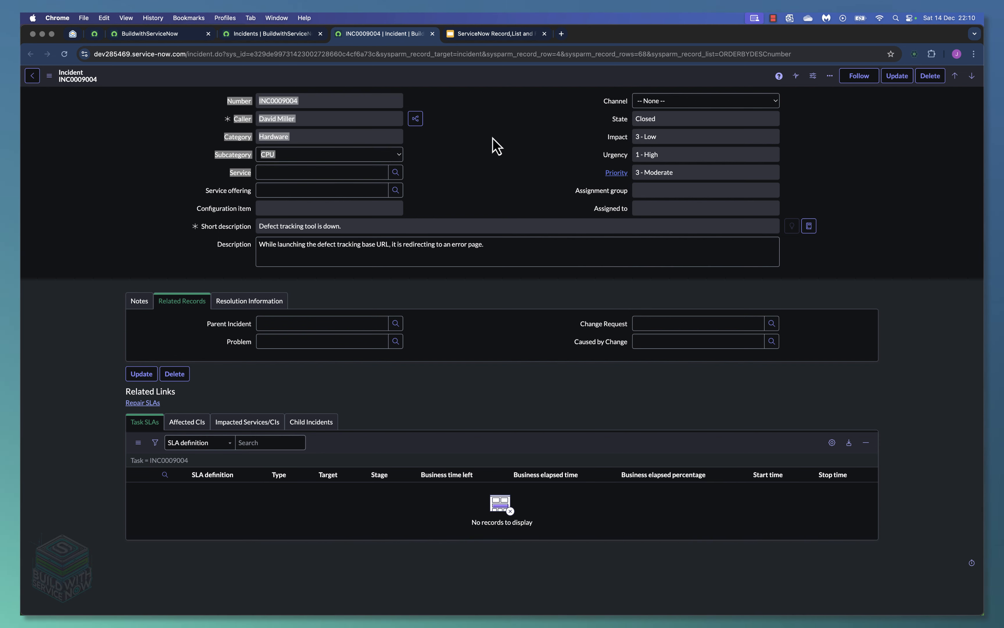
{"action": "left_click", "coordinate": [493, 139]}
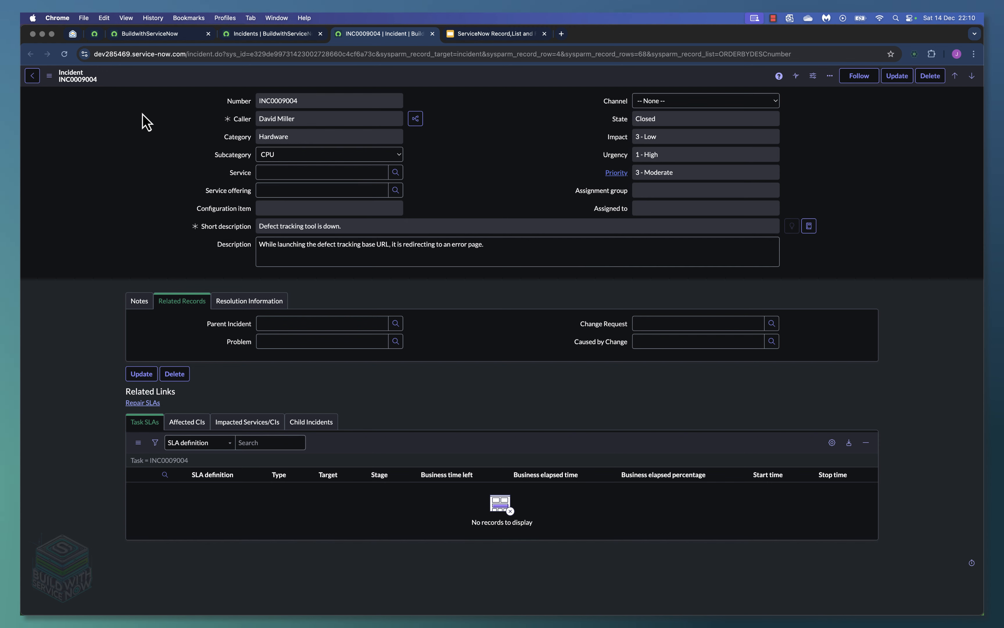
- Open Form Layout for the incident form, dismiss the Form Builder suggestion and review the selected fields
{"action": "left_click", "coordinate": [49, 76]}
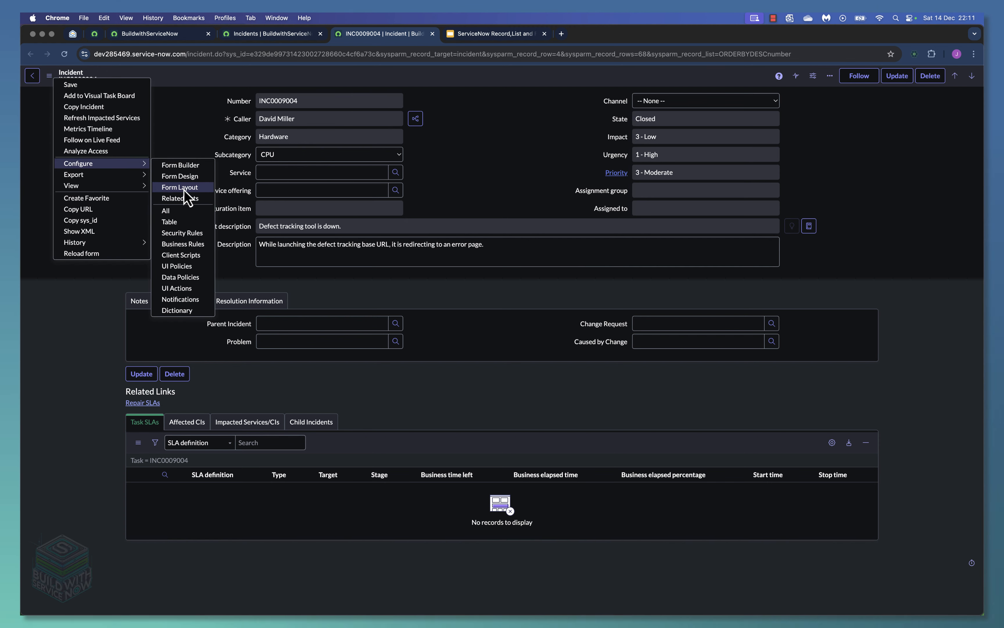
{"action": "left_click", "coordinate": [194, 187]}
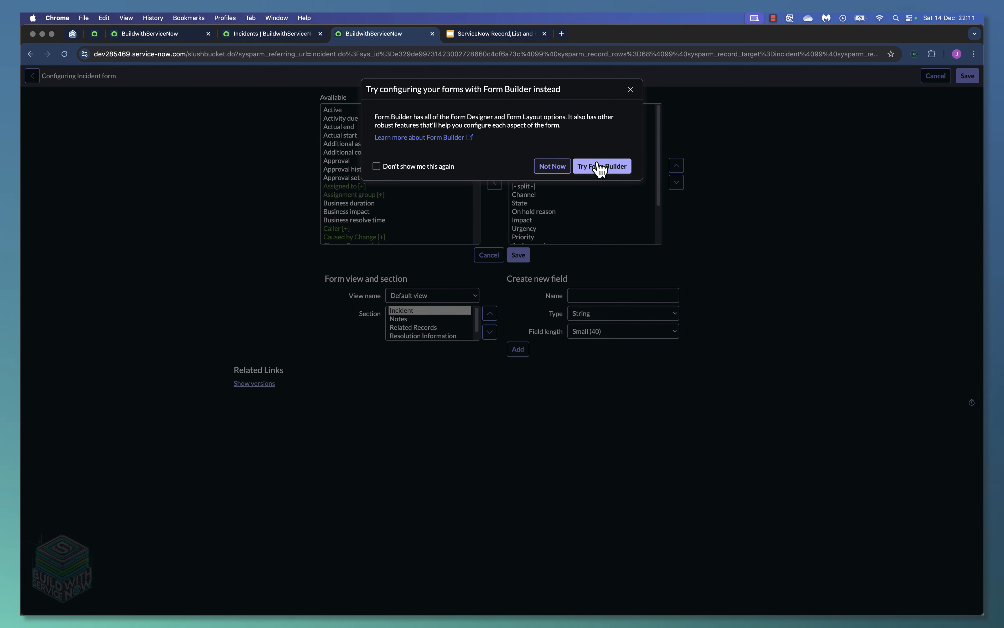
{"action": "left_click", "coordinate": [630, 90]}
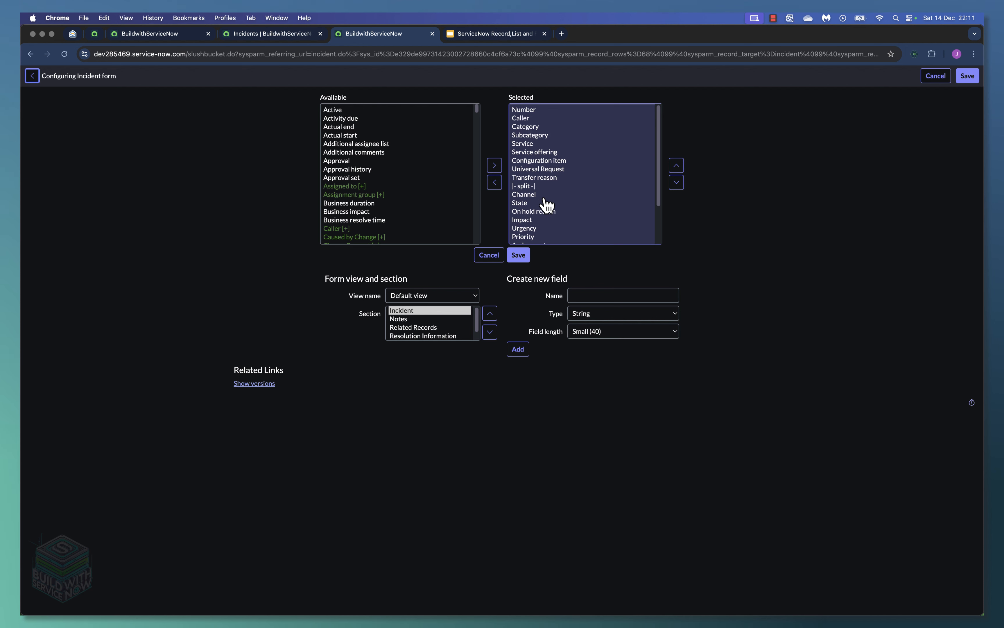
{"action": "scroll", "coordinate": [547, 204], "scroll_direction": "down", "scroll_amount": 2}
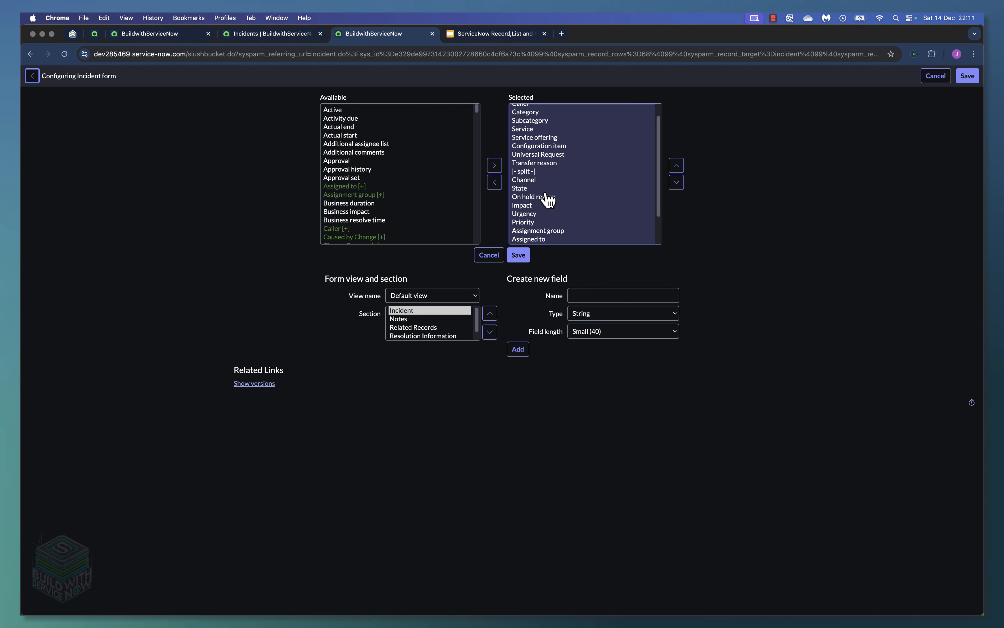
{"action": "scroll", "coordinate": [548, 200], "scroll_direction": "down", "scroll_amount": 4}
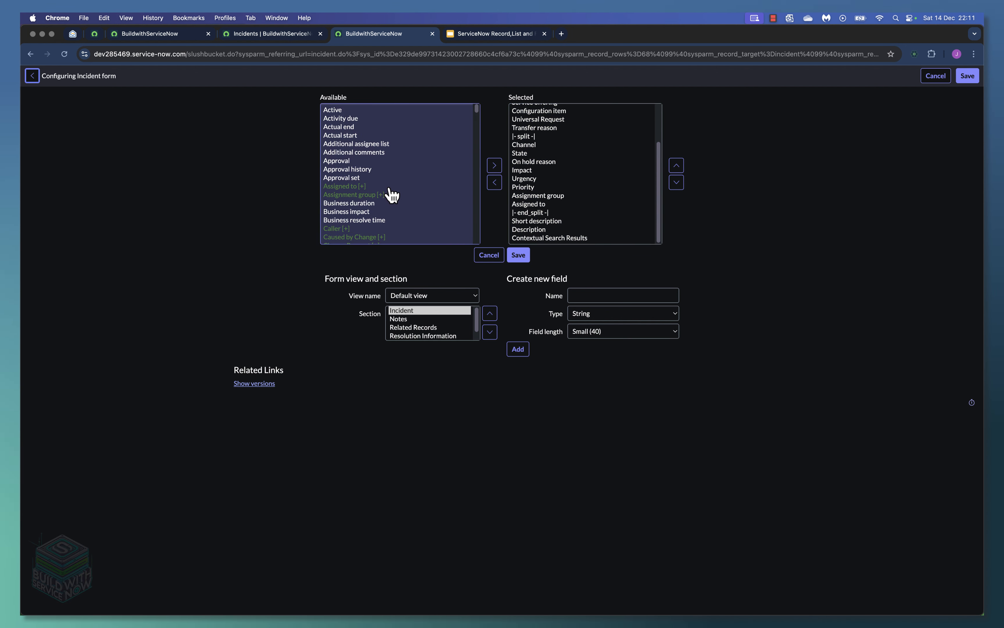
- Add the Approval and Active fields to the incident form's selected fields
{"action": "left_click", "coordinate": [352, 162]}
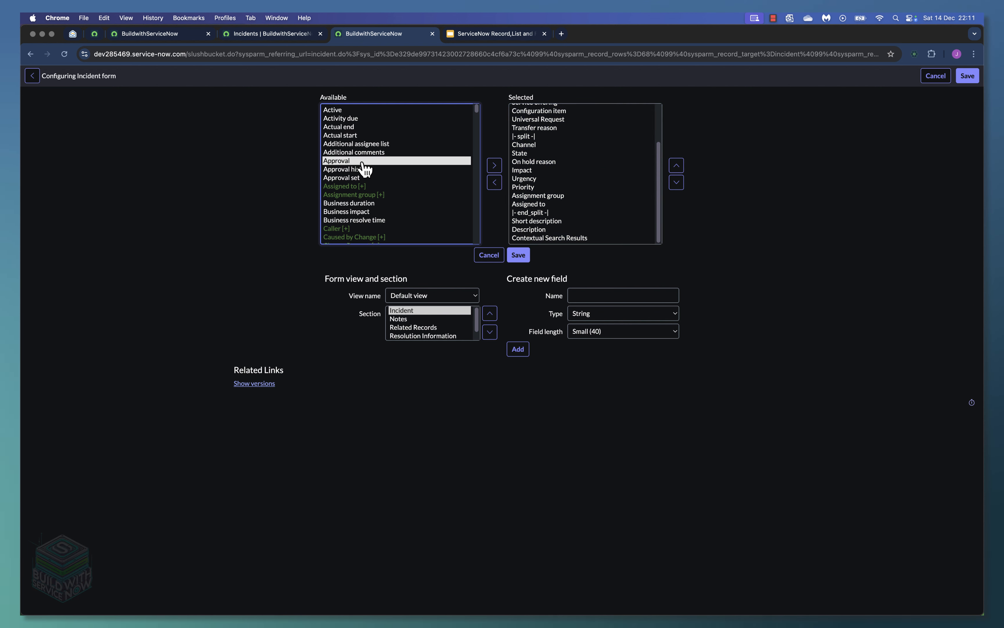
{"action": "left_click", "coordinate": [495, 166]}
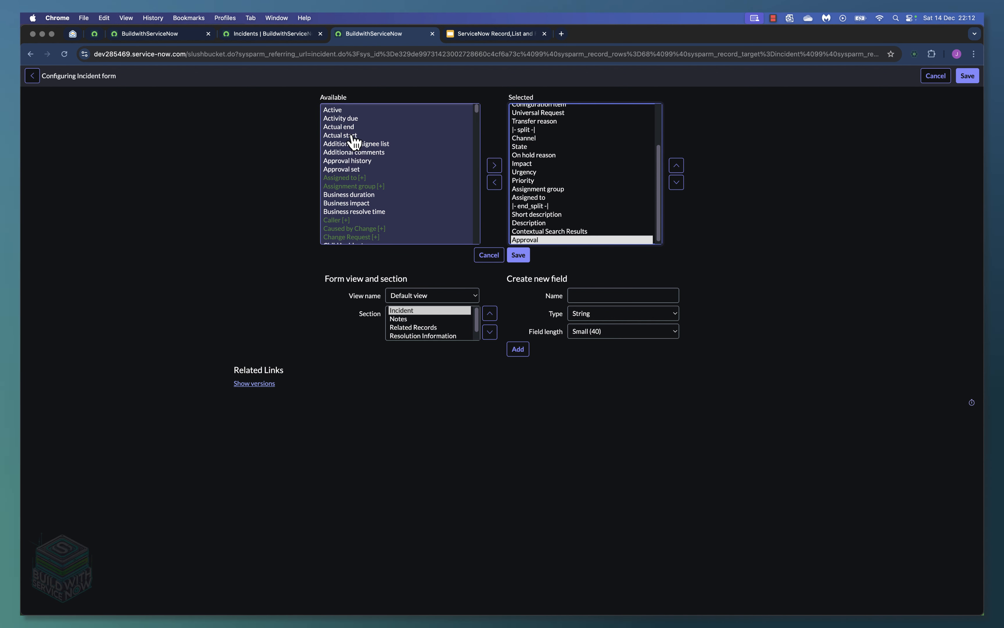
{"action": "double_click", "coordinate": [344, 110]}
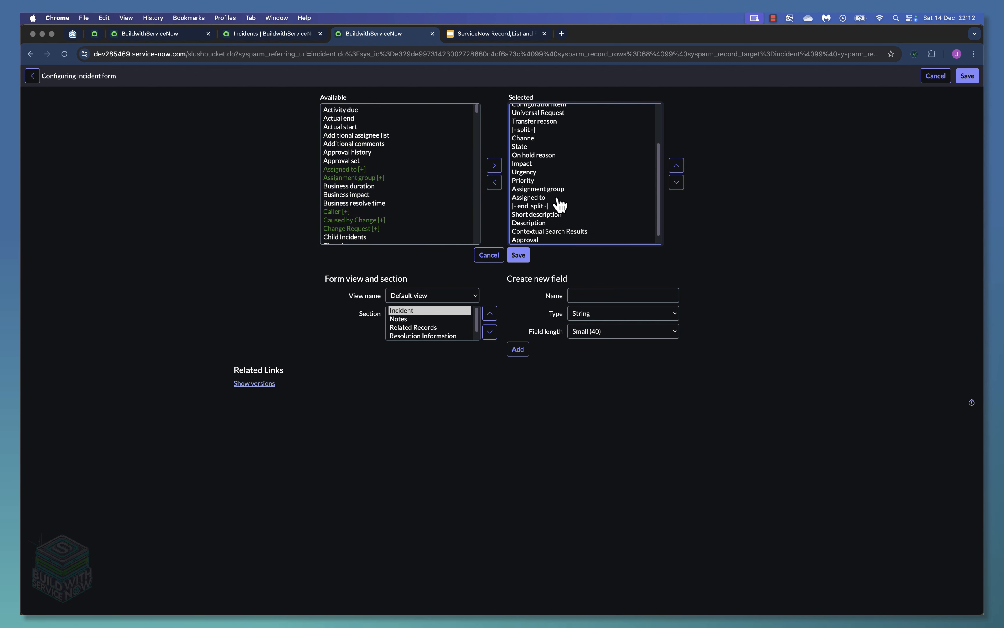
- Move Approval and Active together up to directly below Service in the selected fields and save the form layout
{"action": "scroll", "coordinate": [563, 215], "scroll_direction": "down", "scroll_amount": 1}
{"action": "left_click", "coordinate": [535, 230]}
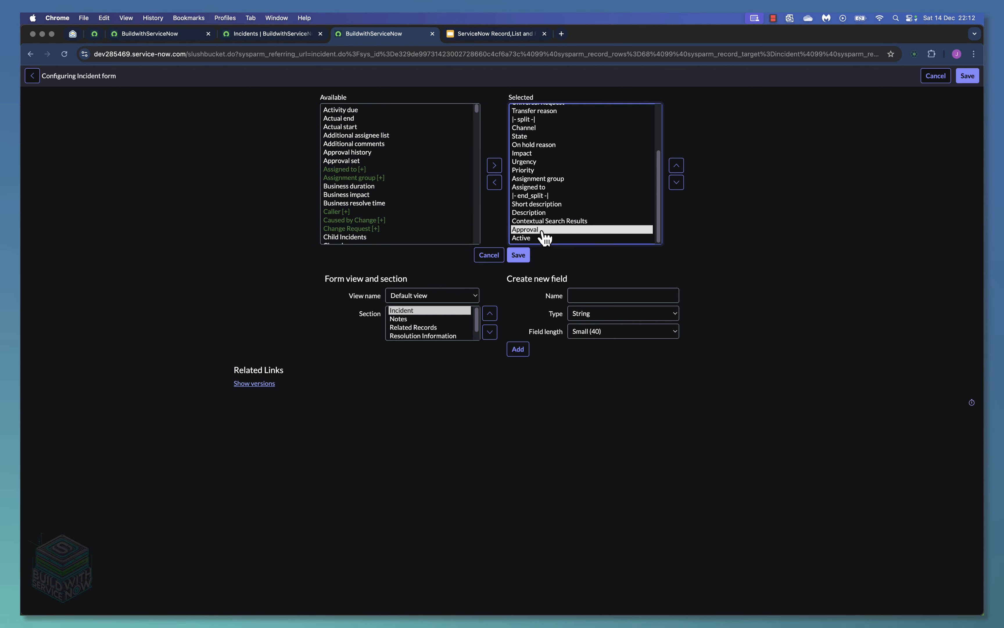
{"action": "left_click", "coordinate": [540, 239], "text": "shift"}
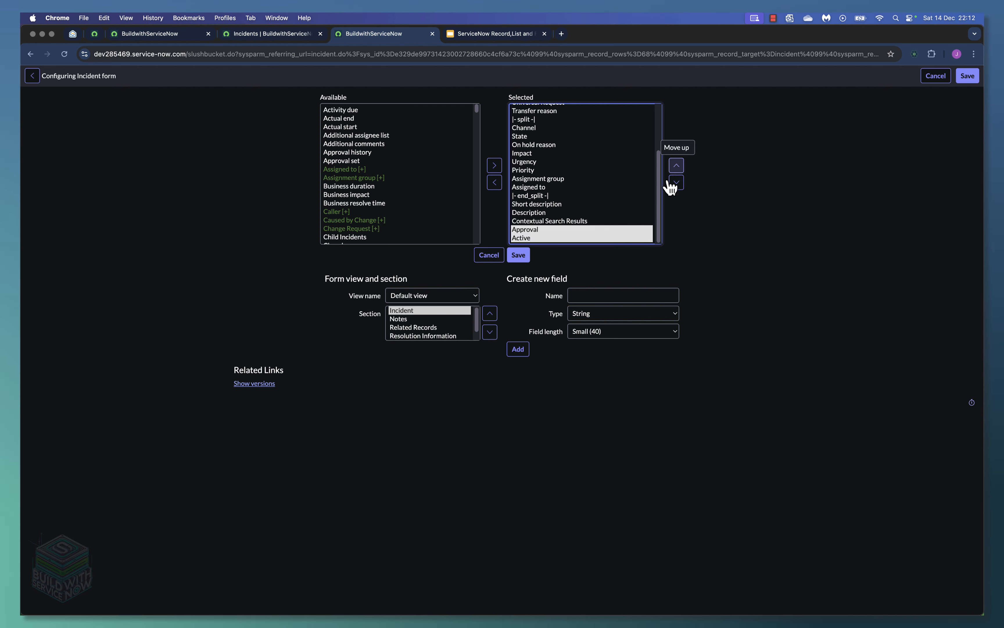
{"action": "left_click", "coordinate": [679, 167]}
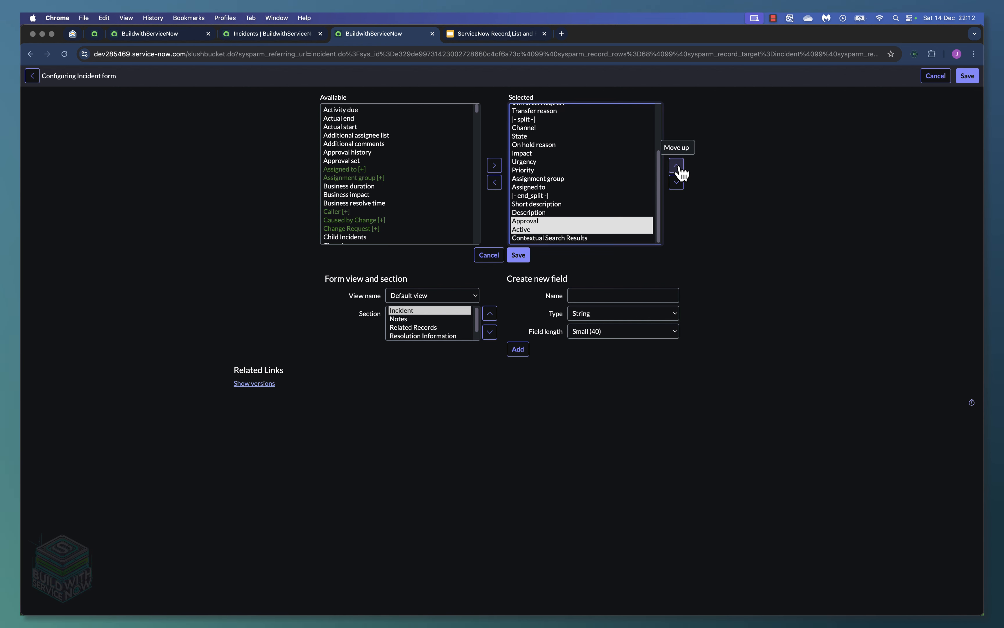
{"action": "left_click", "coordinate": [679, 167]}
{"action": "left_click", "coordinate": [678, 166]}
{"action": "left_click", "coordinate": [678, 167]}
{"action": "left_click", "coordinate": [678, 166]}
{"action": "left_click", "coordinate": [676, 166]}
{"action": "double_click", "coordinate": [677, 166]}
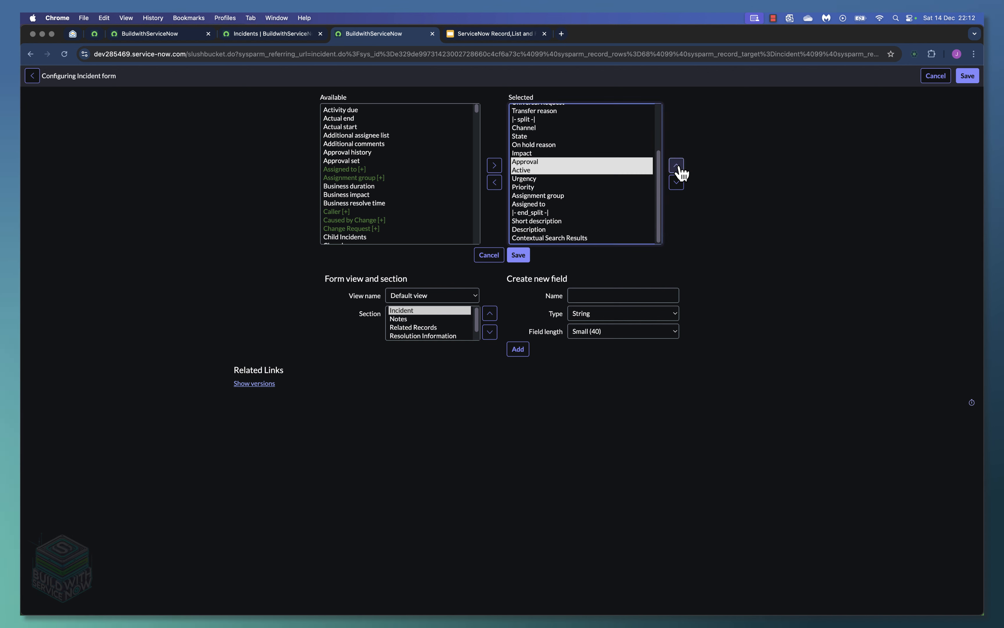
{"action": "double_click", "coordinate": [677, 165]}
{"action": "double_click", "coordinate": [676, 166]}
{"action": "double_click", "coordinate": [676, 166]}
{"action": "left_click", "coordinate": [679, 166]}
{"action": "left_click", "coordinate": [678, 167]}
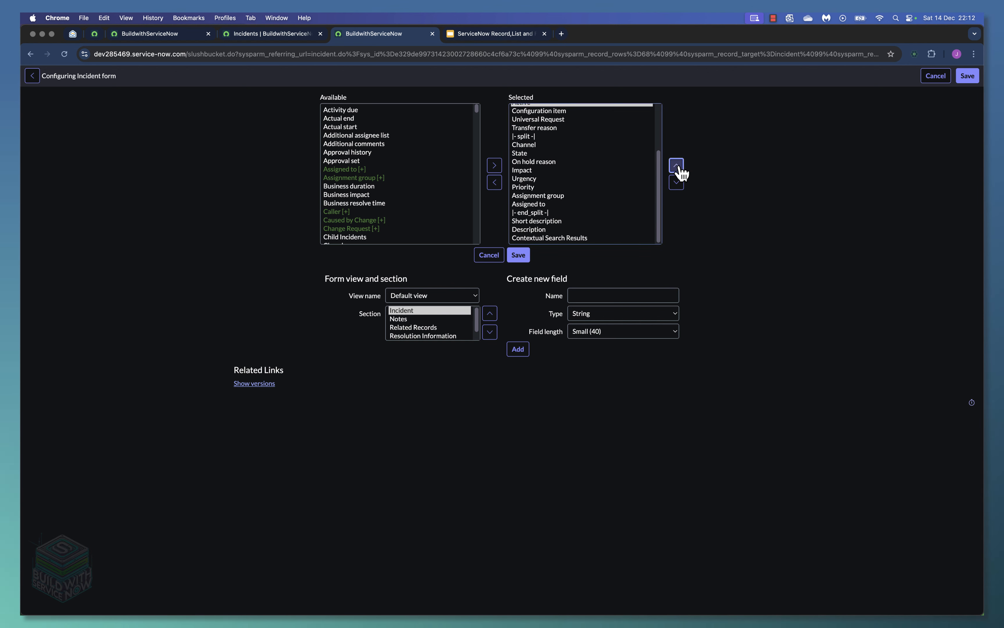
{"action": "left_click", "coordinate": [679, 167]}
{"action": "scroll", "coordinate": [601, 201], "scroll_direction": "up", "scroll_amount": 3}
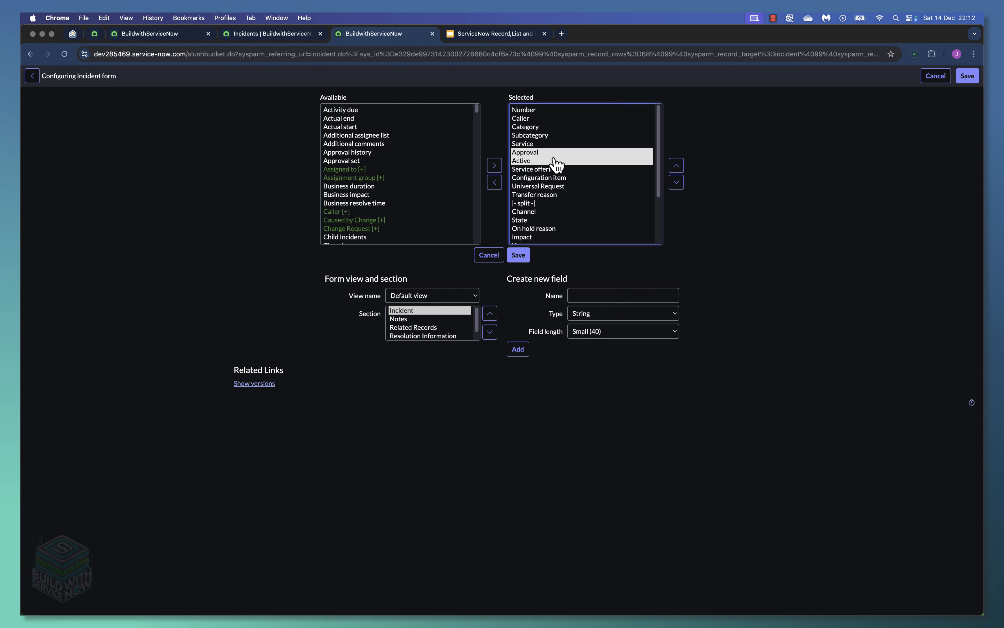
{"action": "left_click", "coordinate": [519, 255]}
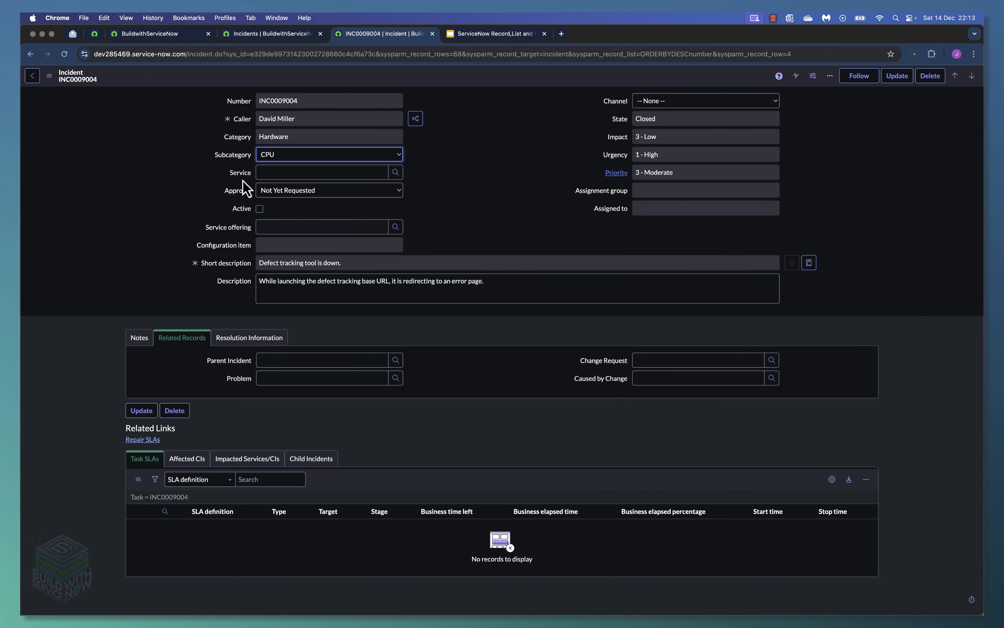
- Check the added Approval and Active fields on the incident form, toggling Active on and back off
{"action": "left_click", "coordinate": [176, 194]}
{"action": "left_click_drag", "start_coordinate": [234, 194], "coordinate": [251, 196]}
{"action": "left_click", "coordinate": [245, 223]}
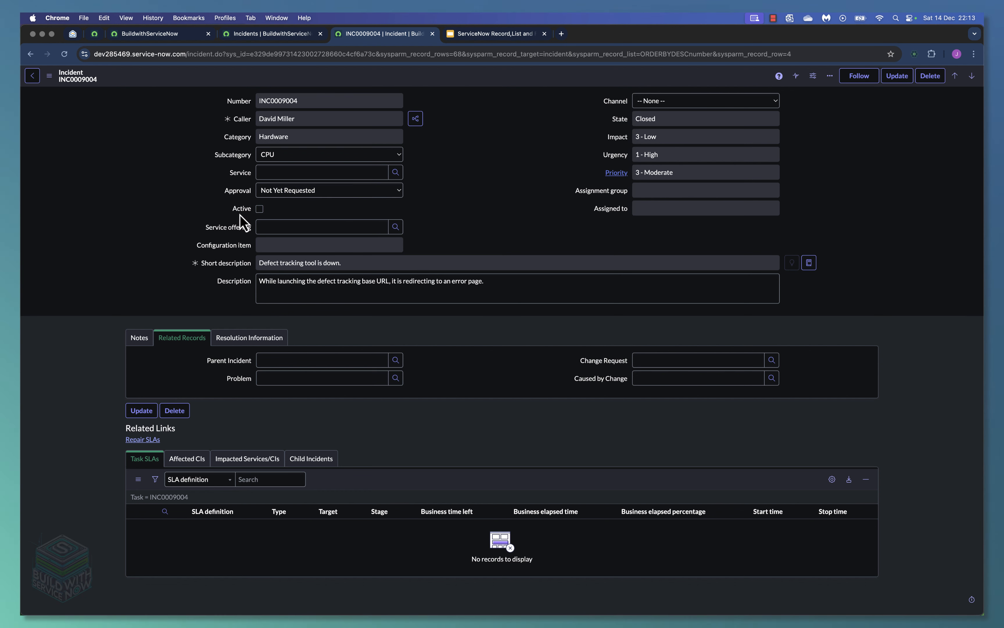
{"action": "left_click", "coordinate": [260, 211]}
{"action": "left_click", "coordinate": [260, 210]}
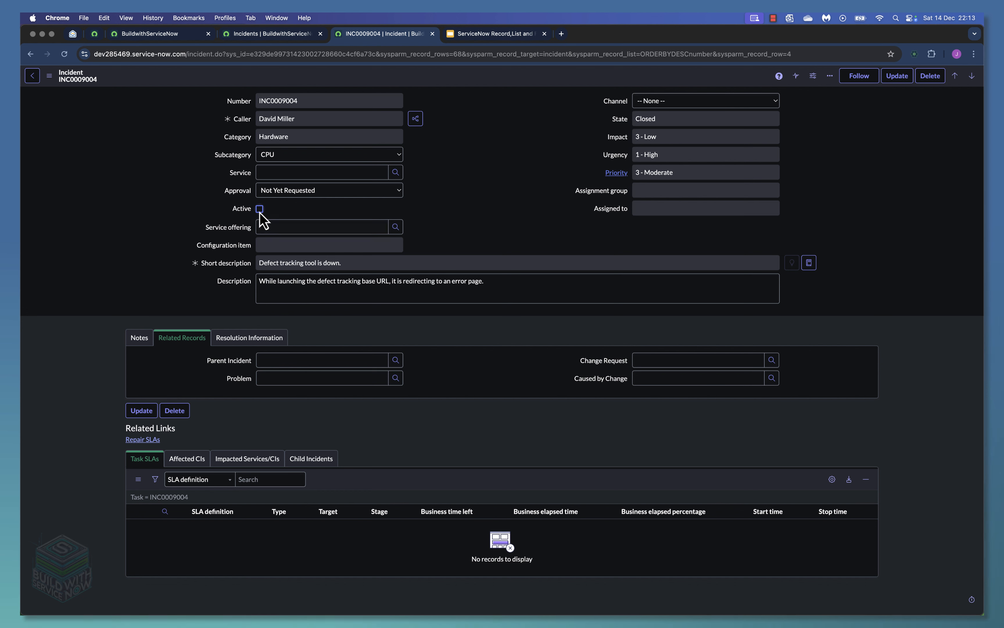
{"action": "left_click", "coordinate": [260, 210]}
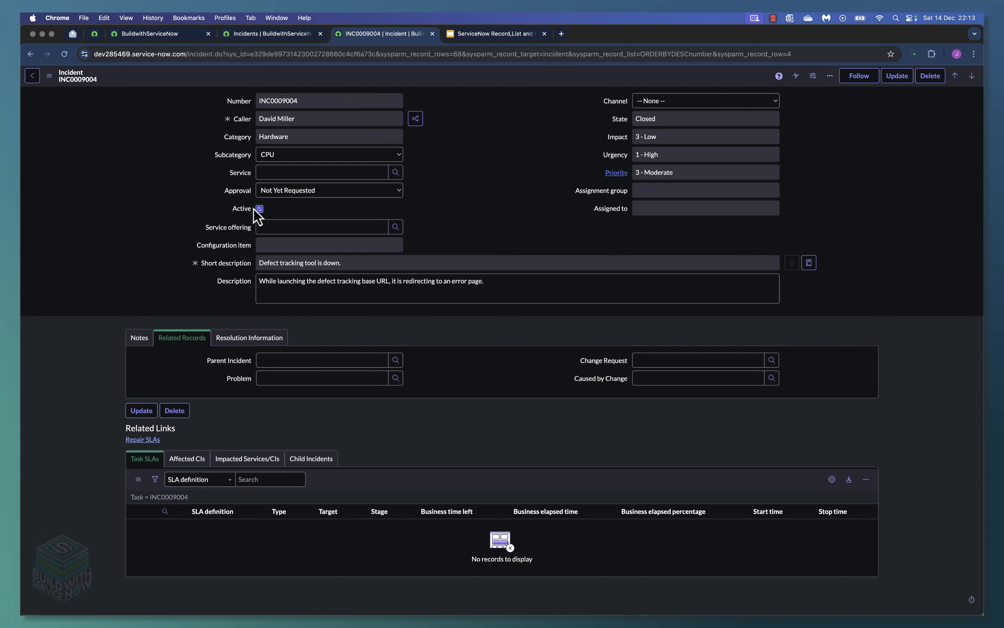
{"action": "left_click", "coordinate": [49, 76]}
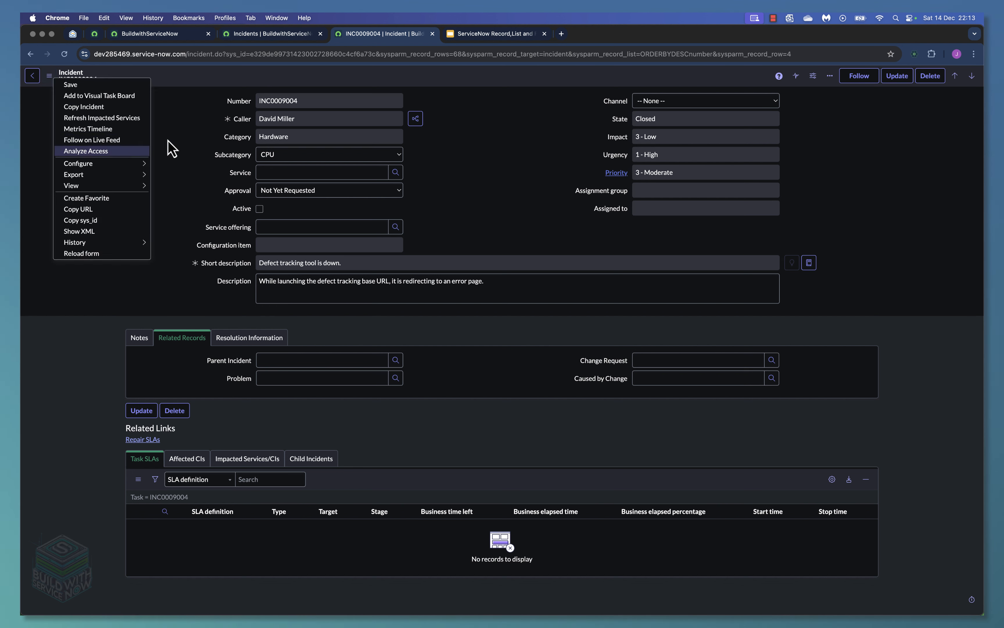
{"action": "left_click", "coordinate": [289, 142]}
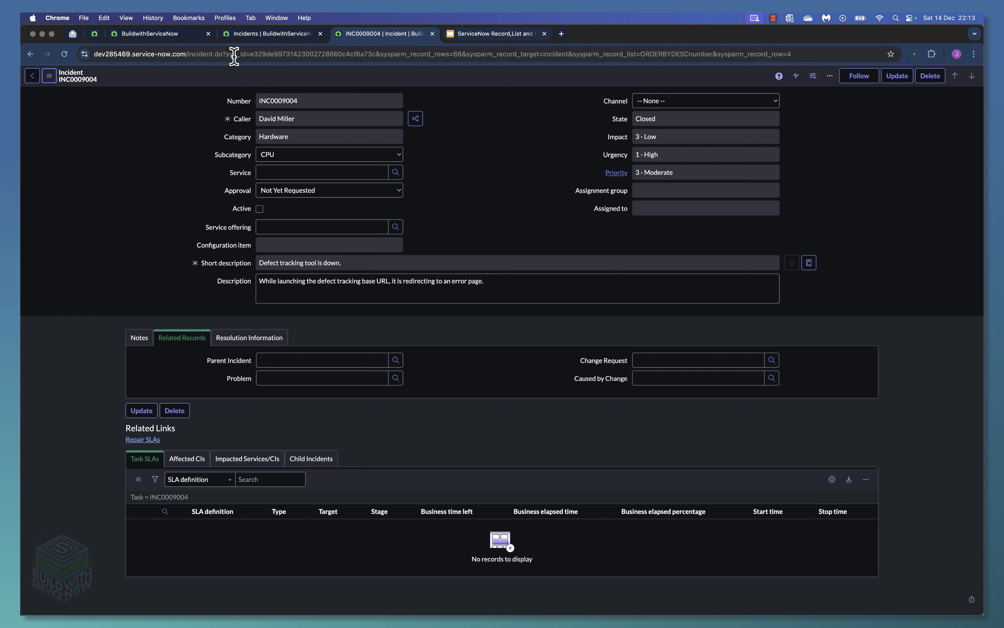
{"action": "left_click", "coordinate": [50, 76]}
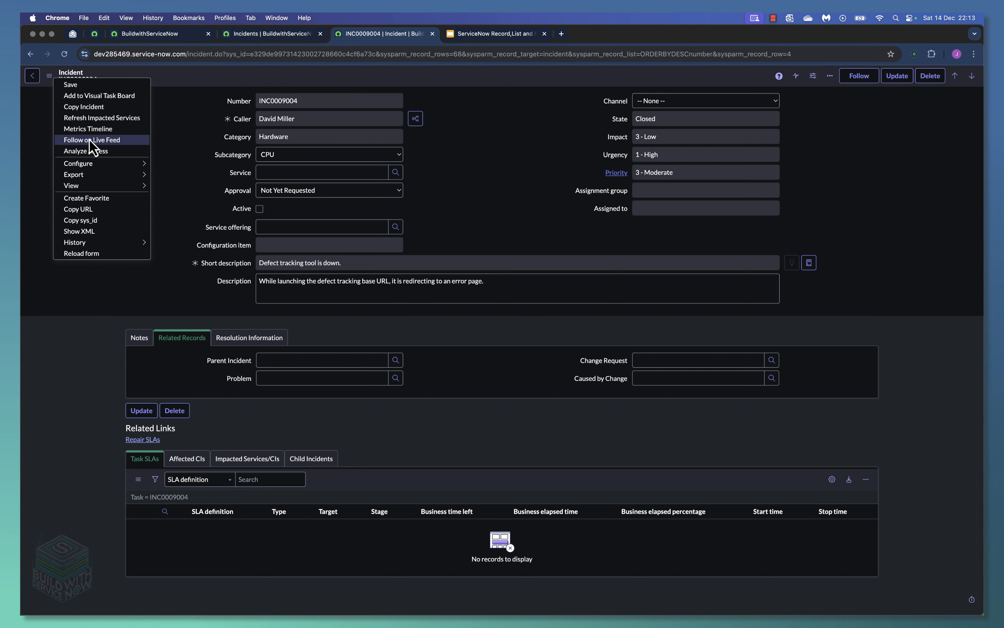
{"action": "mouse_move", "coordinate": [131, 163]}
{"action": "key", "text": "Escape"}
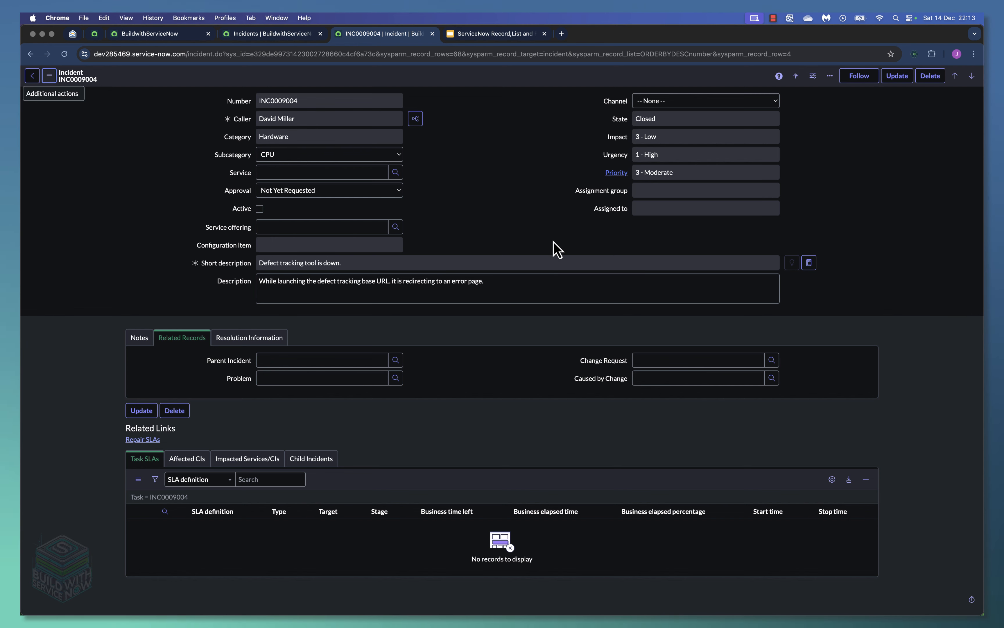
- Compare the "List View vs Form View" slide in Google Slides with the Incidents list in ServiceNow
{"action": "key", "text": "ctrl+Tab"}
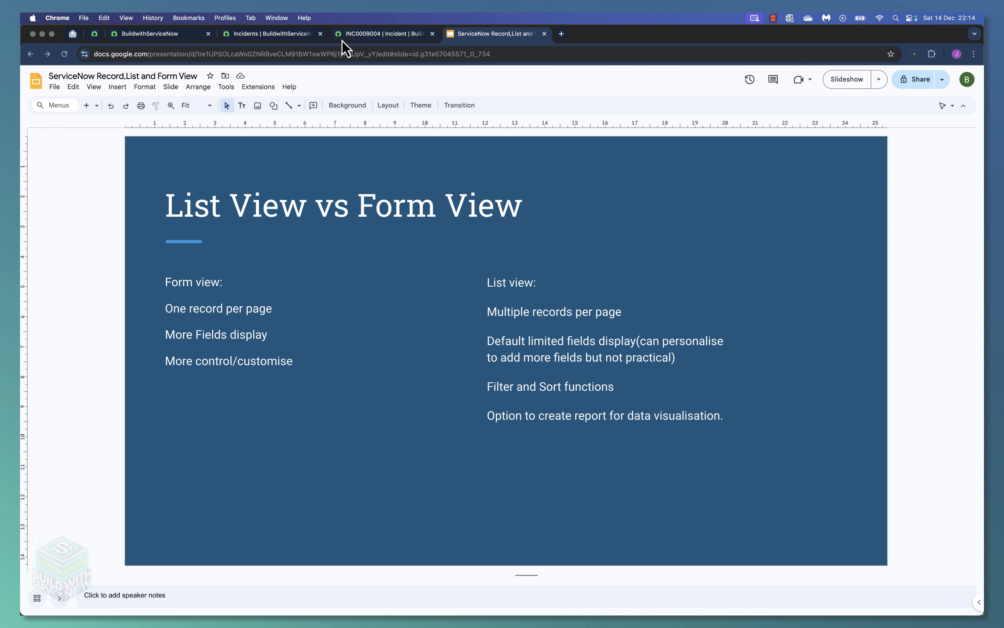
{"action": "left_click", "coordinate": [276, 35]}
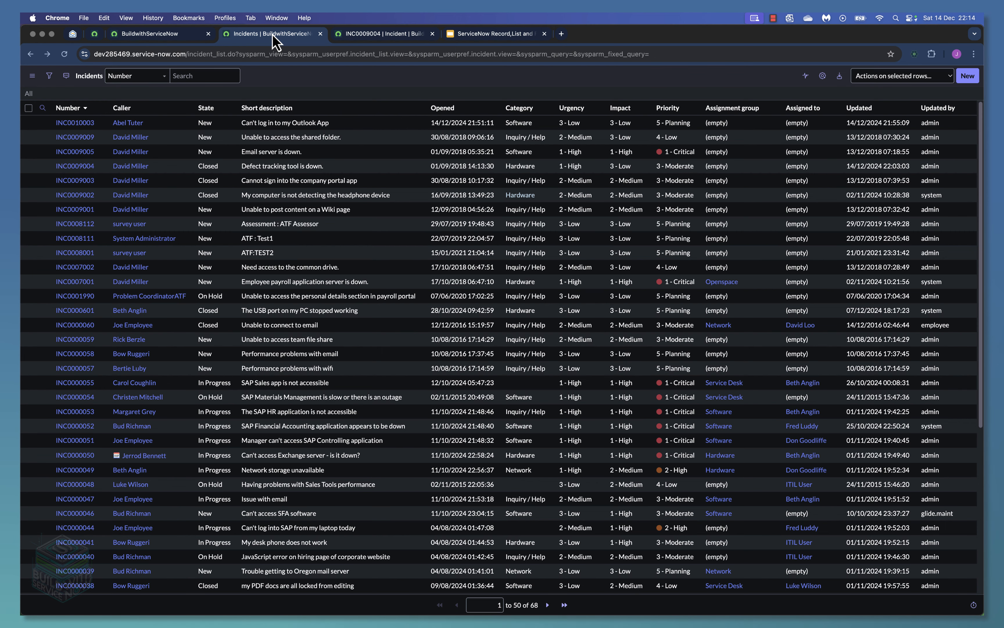
{"action": "scroll", "coordinate": [221, 290], "scroll_direction": "down", "scroll_amount": 5}
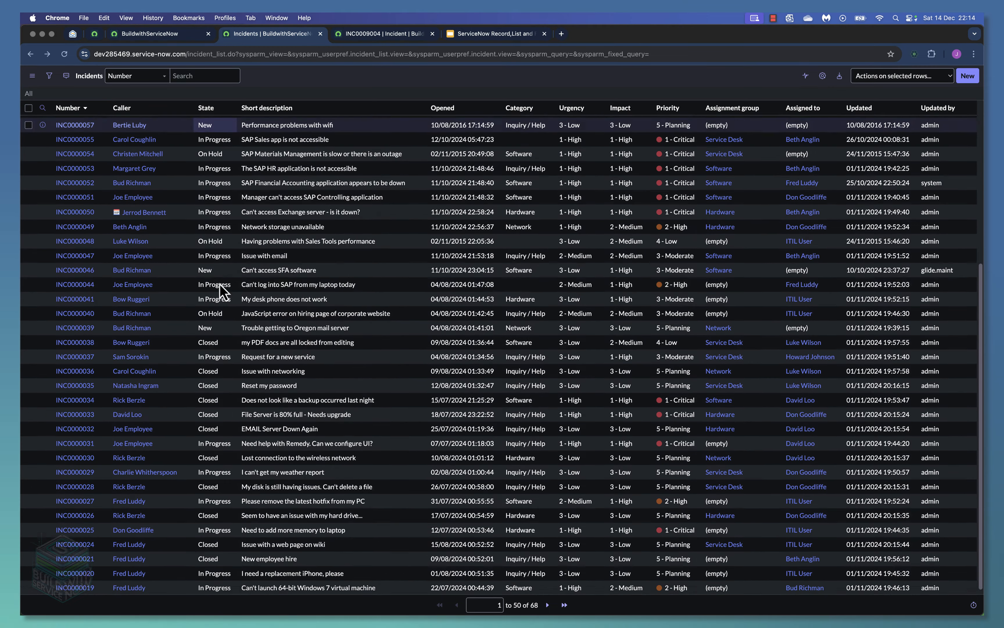
{"action": "scroll", "coordinate": [220, 281], "scroll_direction": "up", "scroll_amount": 5}
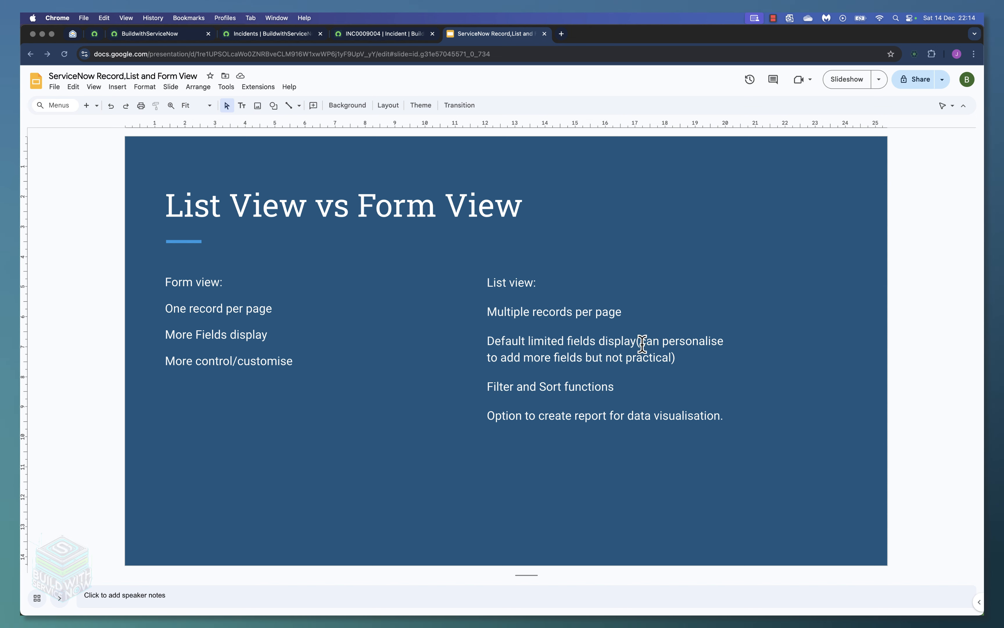
{"action": "left_click", "coordinate": [270, 36]}
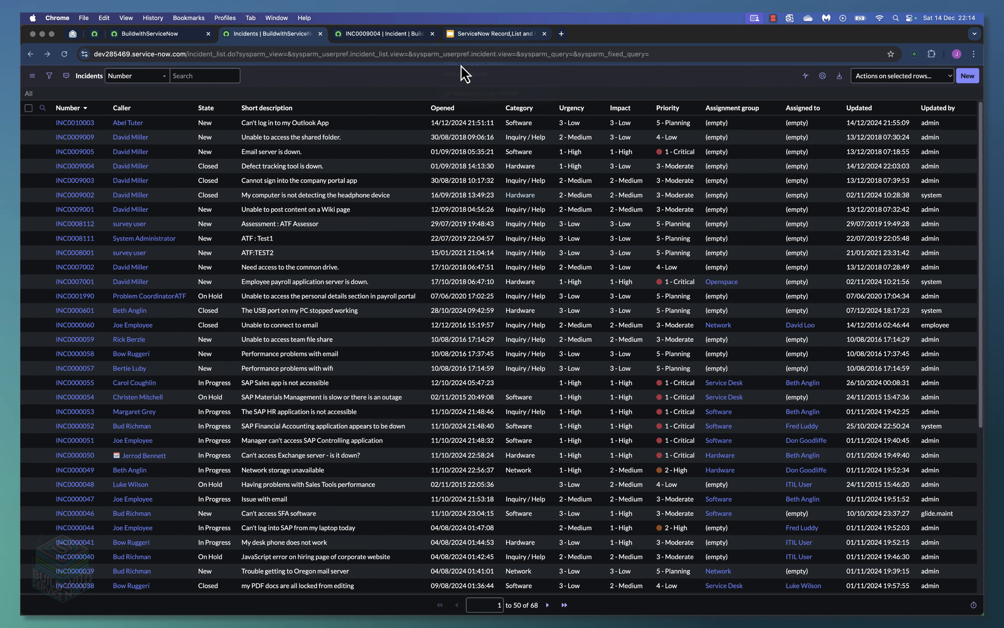
{"action": "left_click", "coordinate": [482, 35]}
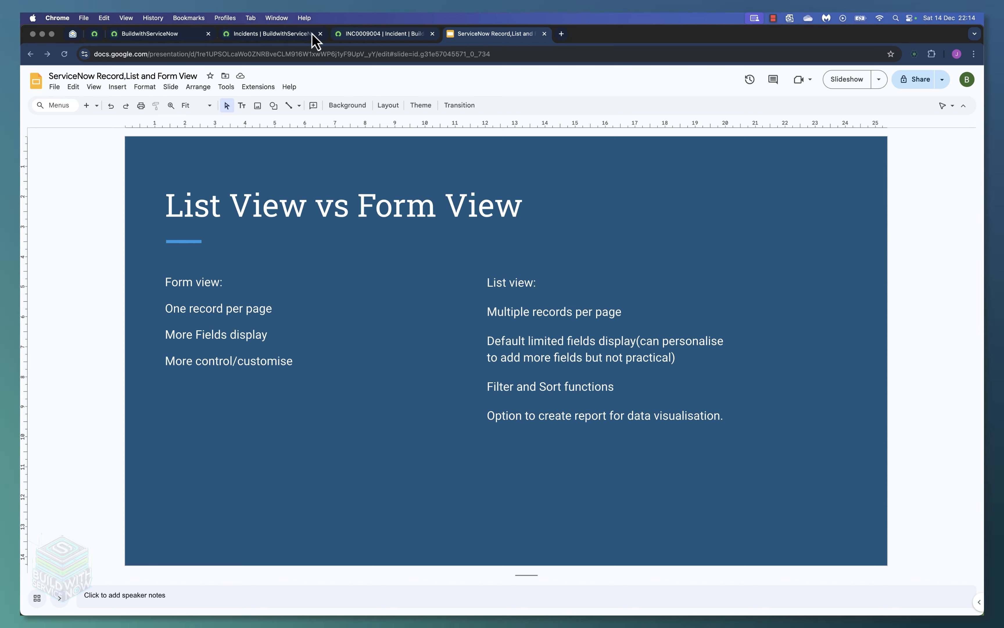
- Return to the Incidents list and sort it by Updated in descending, ascending and again descending order
{"action": "left_click", "coordinate": [287, 35]}
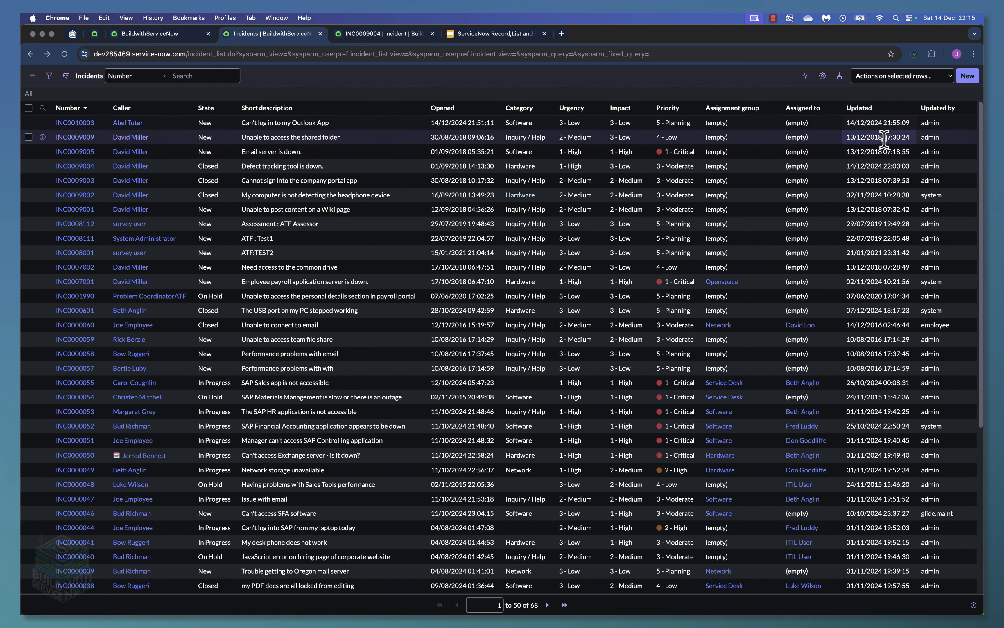
{"action": "left_click", "coordinate": [860, 107]}
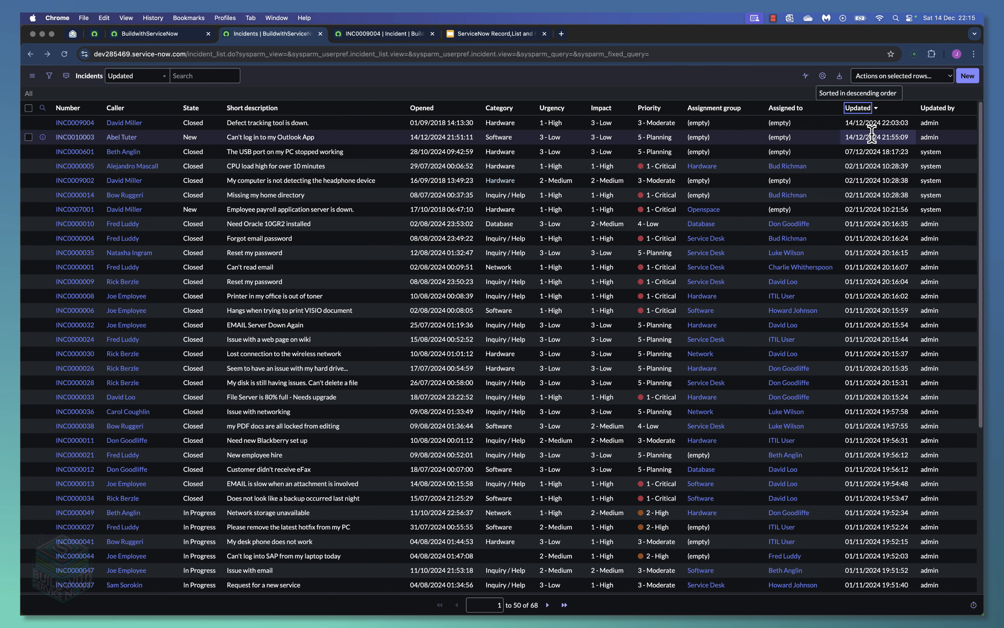
{"action": "left_click", "coordinate": [878, 112]}
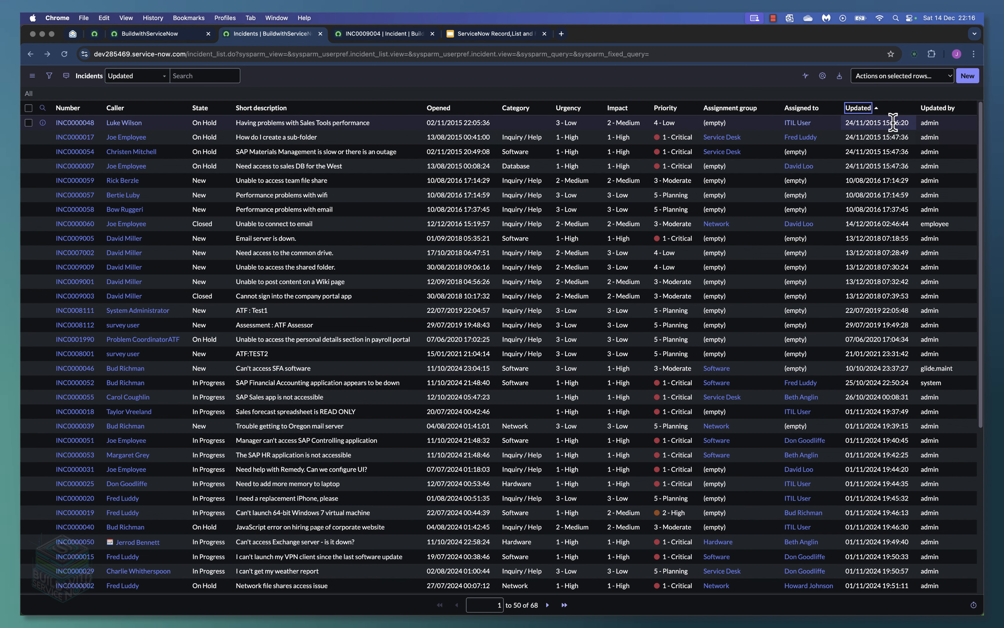
{"action": "left_click", "coordinate": [874, 115]}
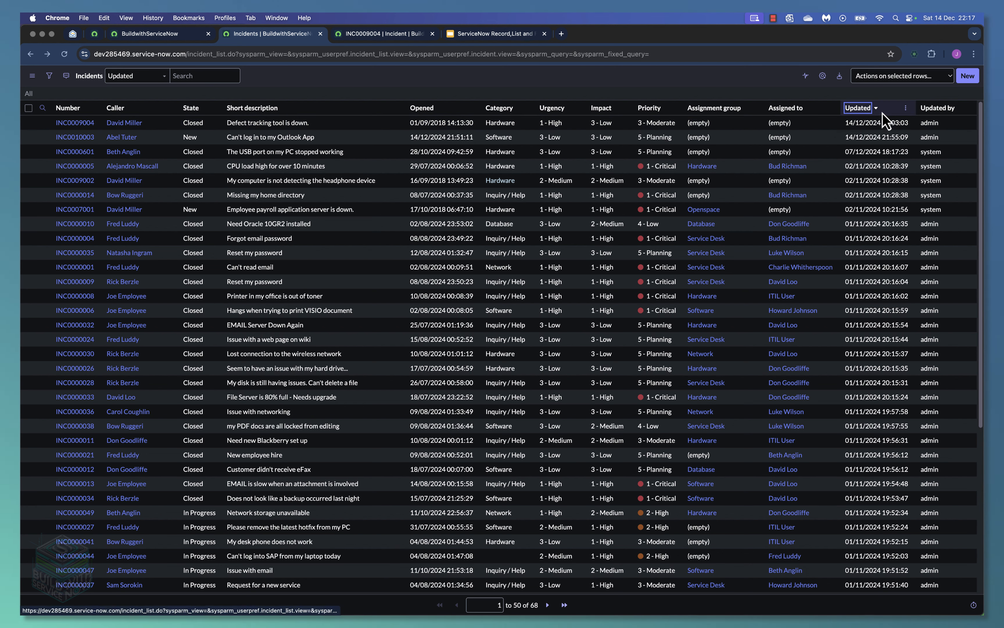
- Examine the column options of Updated and Priority, including the Export formats such as Excel, CSV and PDF
{"action": "left_click", "coordinate": [906, 108]}
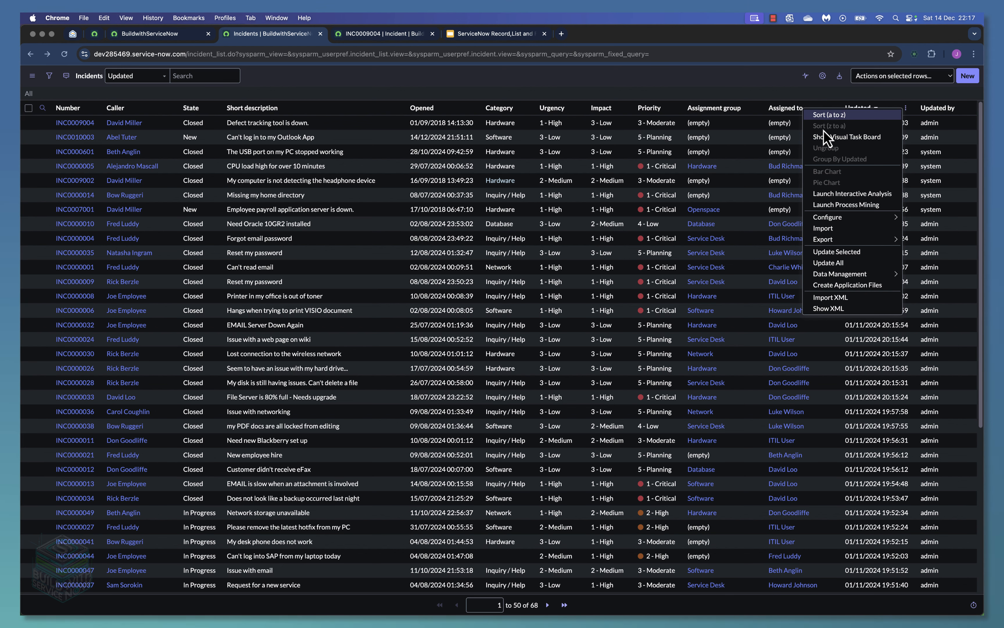
{"action": "left_click", "coordinate": [870, 96]}
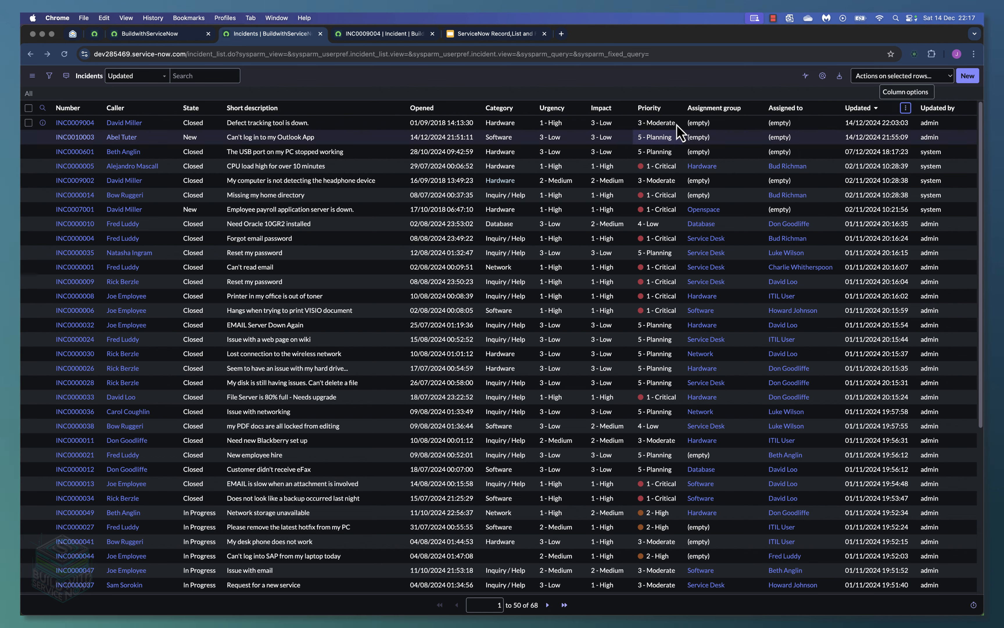
{"action": "left_click", "coordinate": [672, 108]}
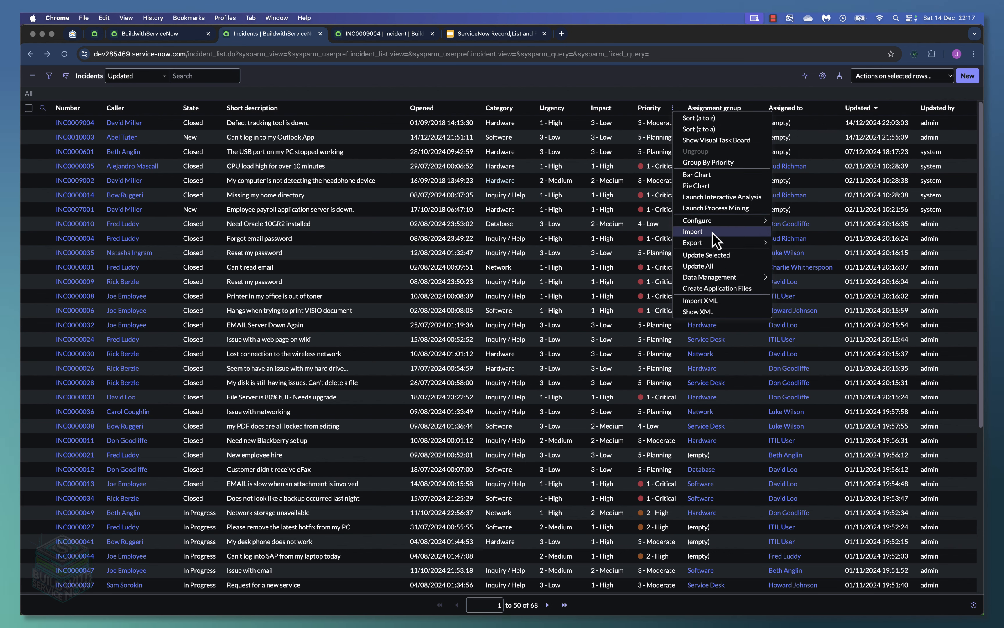
{"action": "mouse_move", "coordinate": [723, 242]}
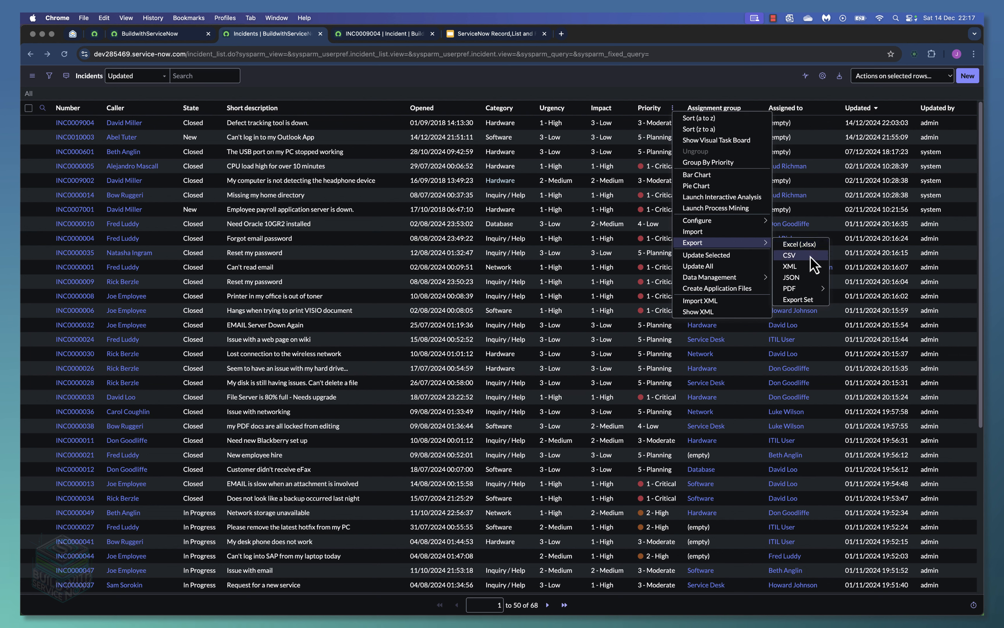